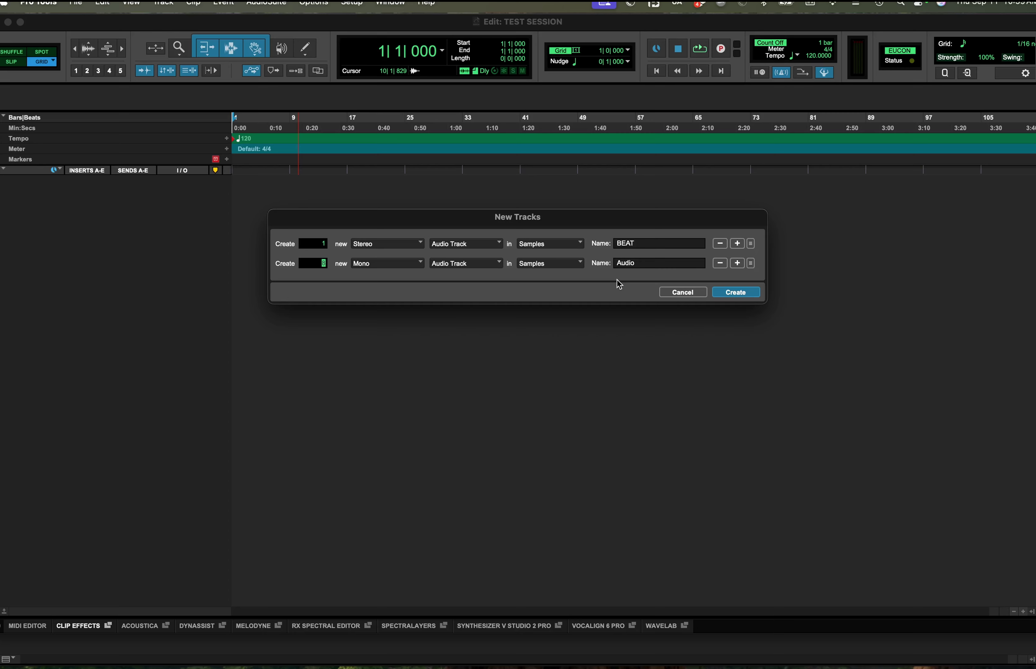
Create one stereo audio track named BEAT and eight mono audio tracks, and look over the new track list.
left_click(722, 294)
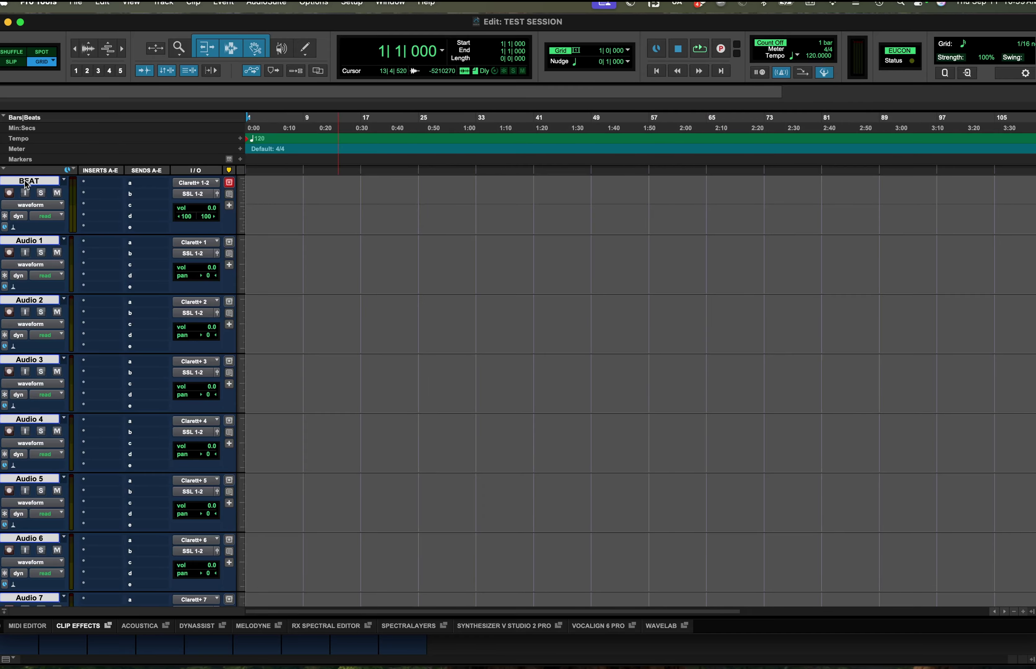
scroll(133, 299, "down", 3)
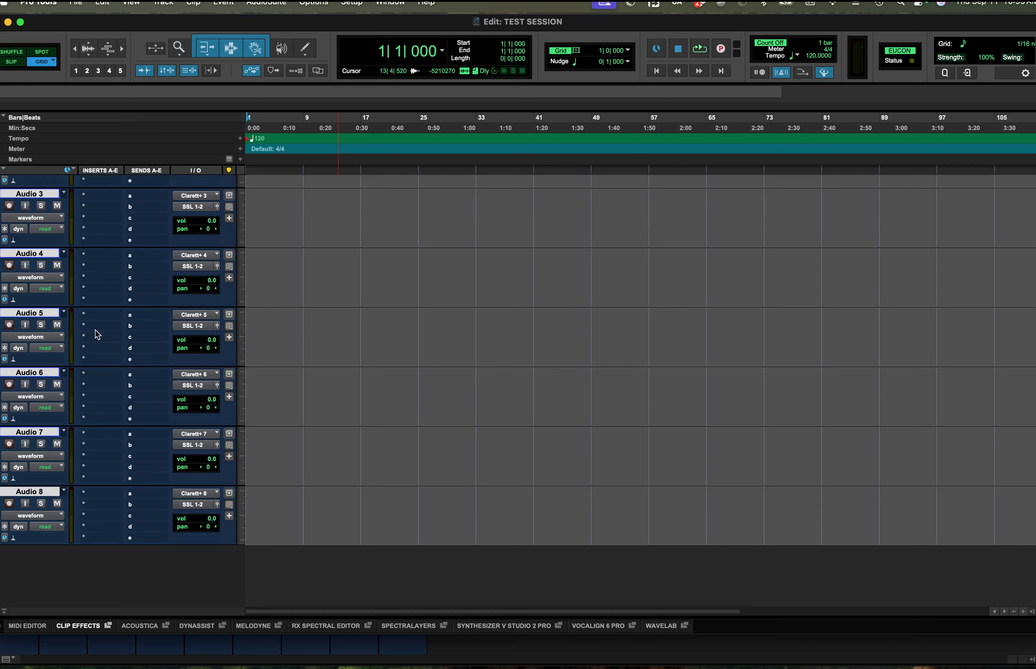
scroll(94, 327, "up", 3)
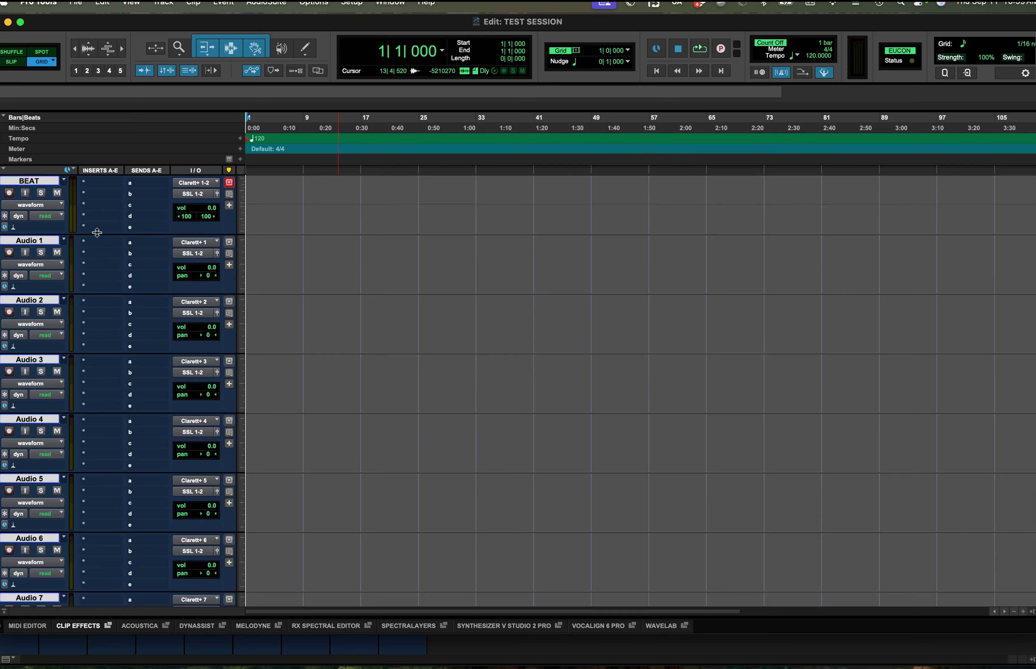
scroll(94, 266, "down", 3)
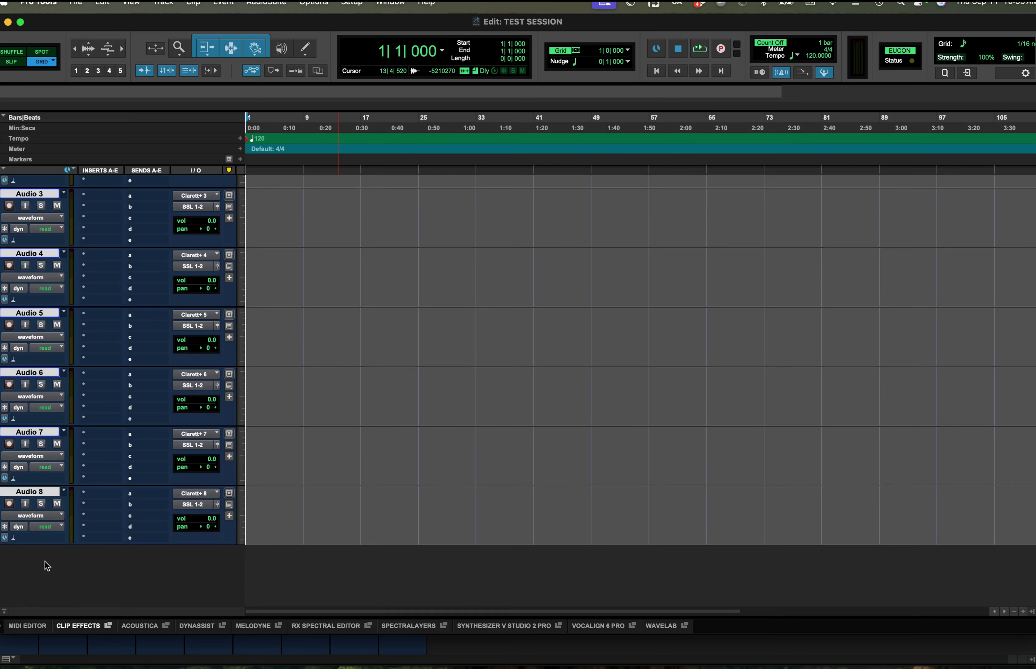
Add one new stereo Master Fader track named Master below the audio tracks.
left_click(166, 5)
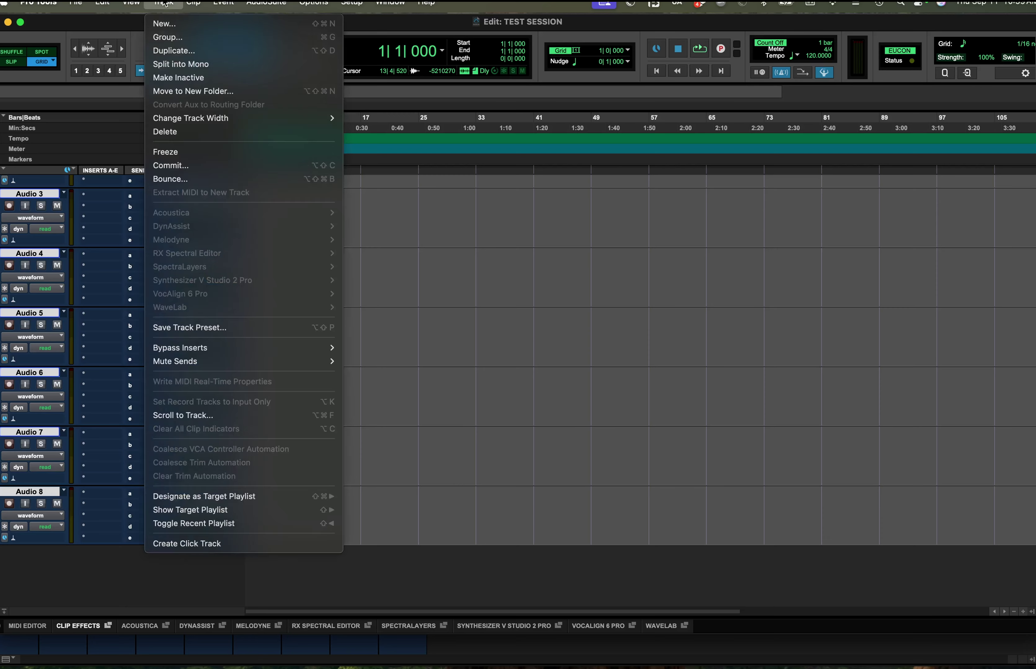
left_click(165, 23)
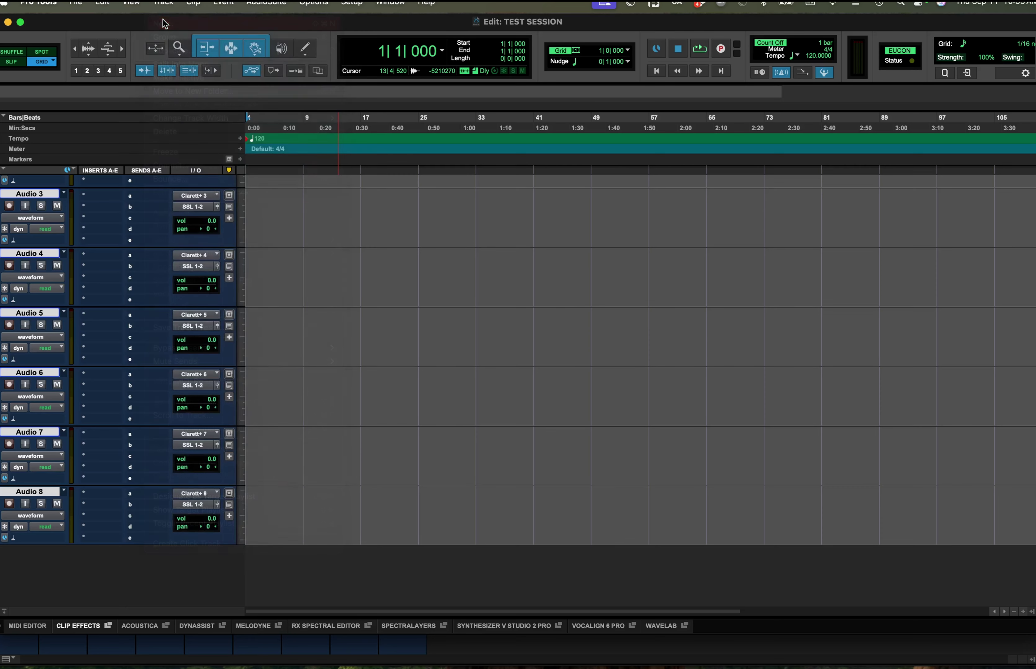
left_click(448, 243)
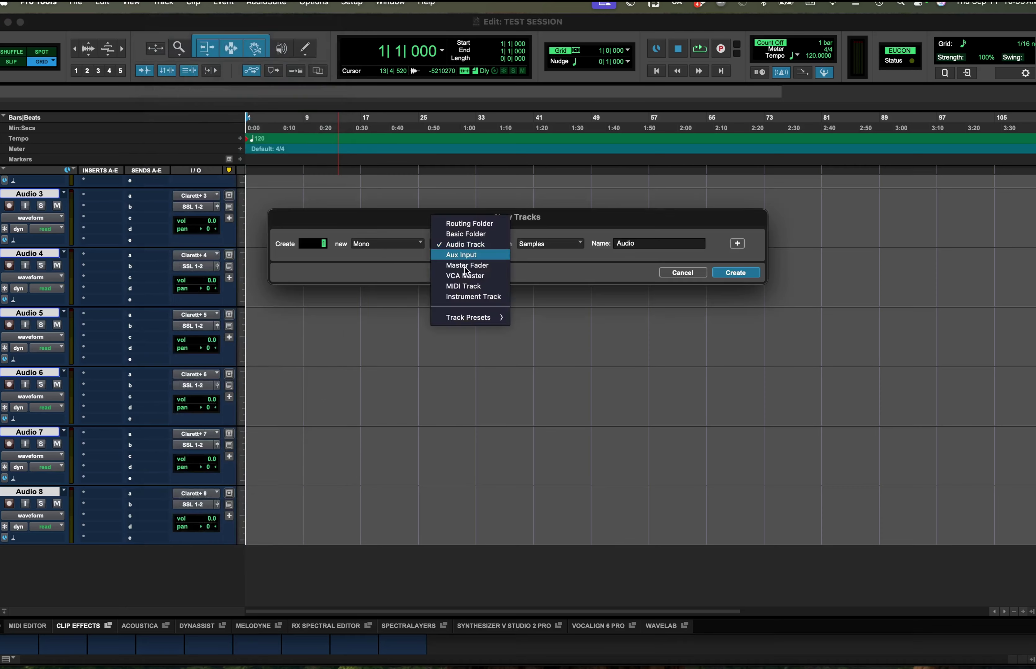
left_click(467, 266)
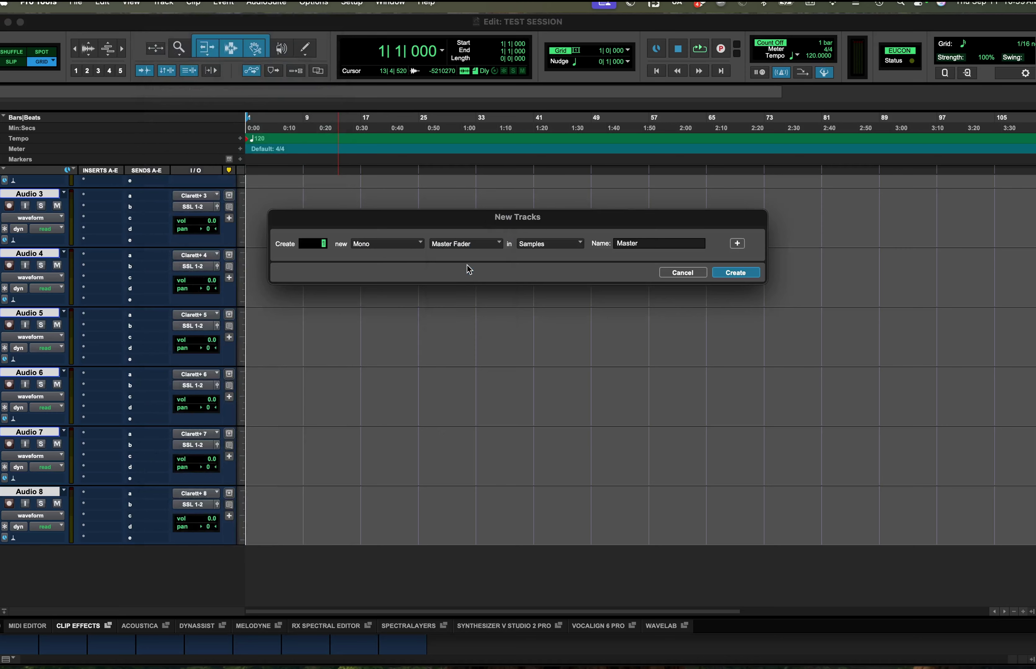
left_click(410, 244)
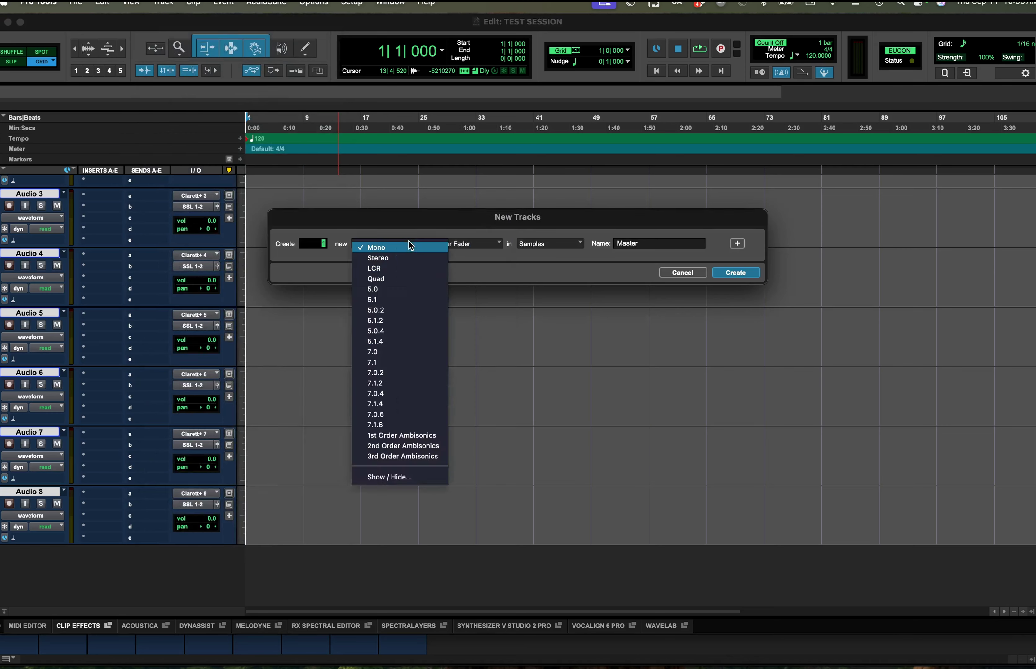
left_click(402, 257)
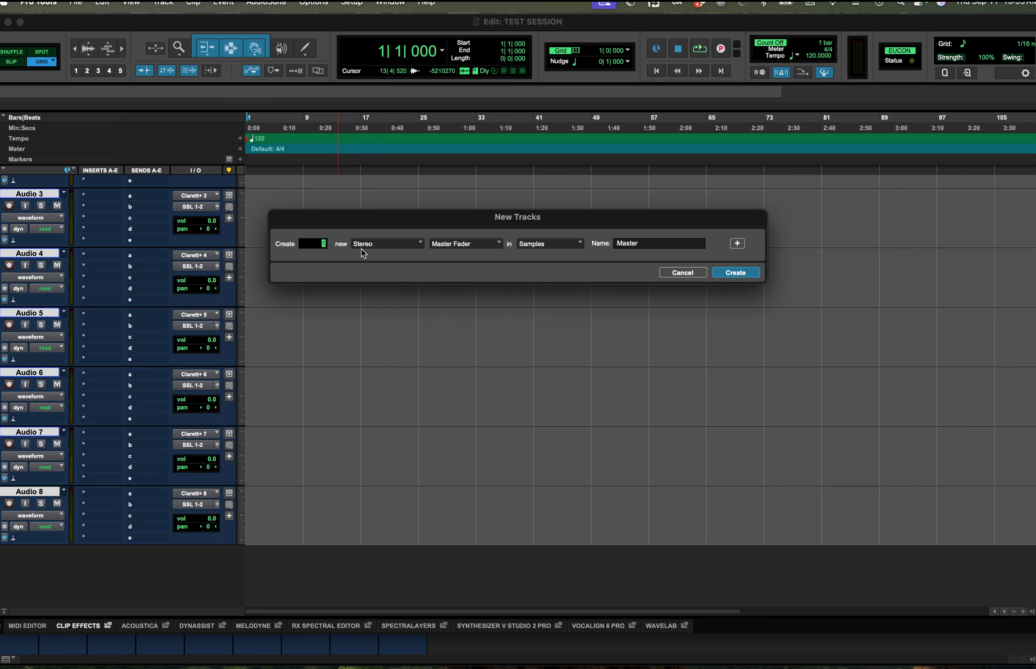
left_click(731, 274)
scroll(105, 473, "up", 5)
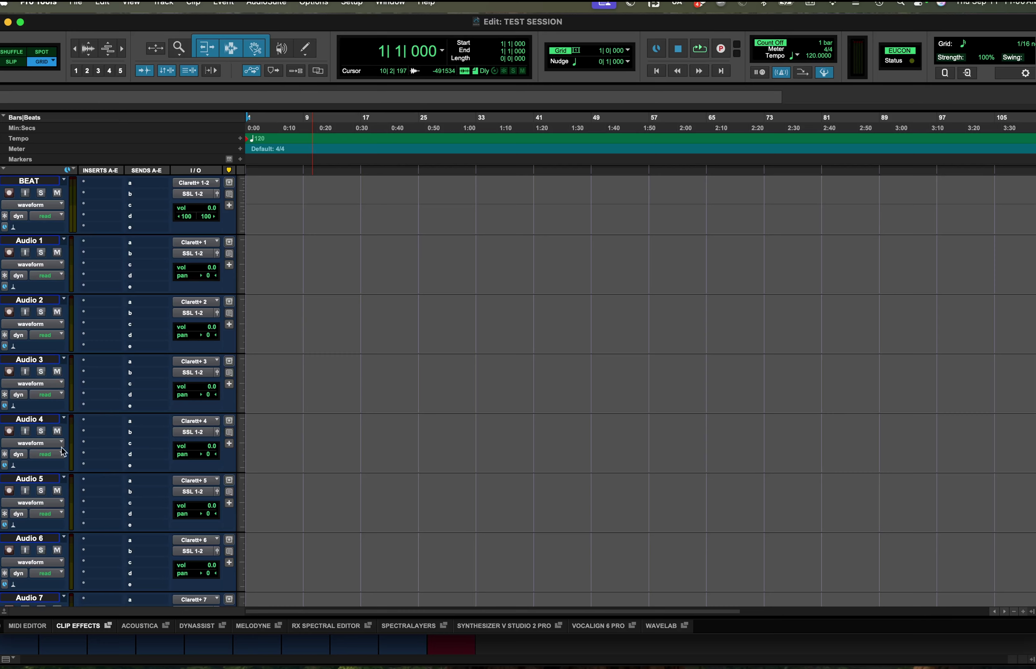
scroll(63, 451, "down", 5)
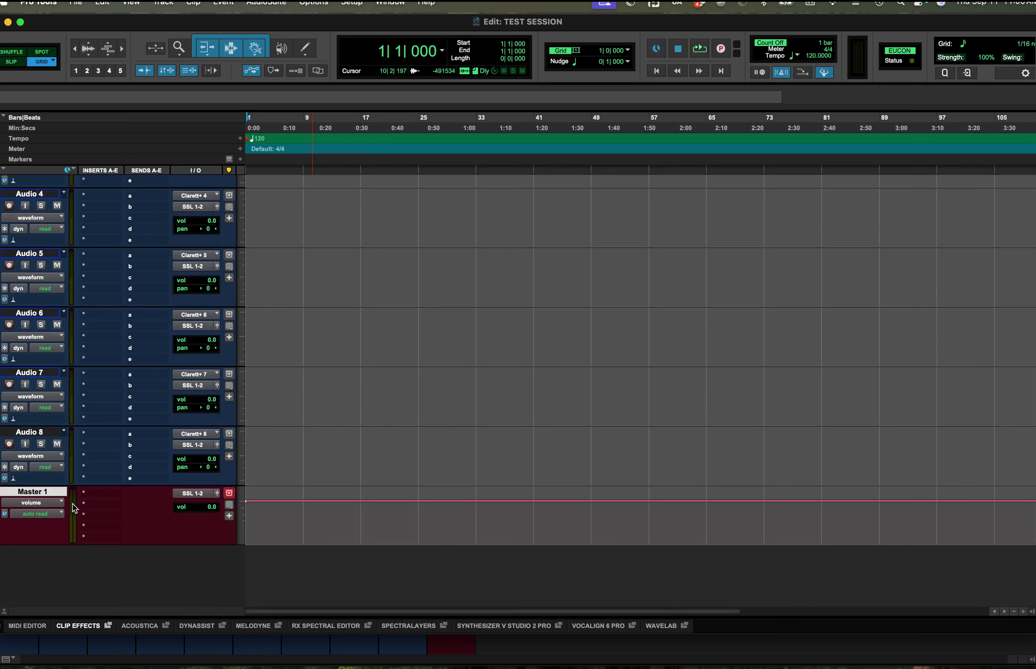
Try out the BEAT track's volume fader in the Mix window by lowering it slightly and resetting it to default.
key("super+equal")
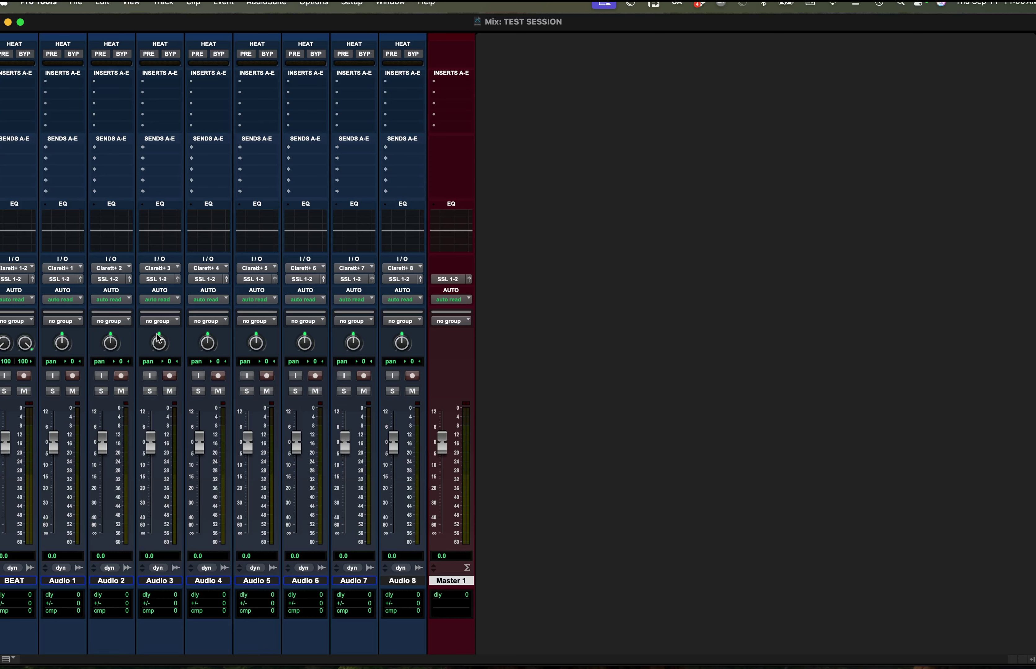
left_click_drag(6, 451, 6, 459)
left_click(7, 460, "alt")
key("super+equal")
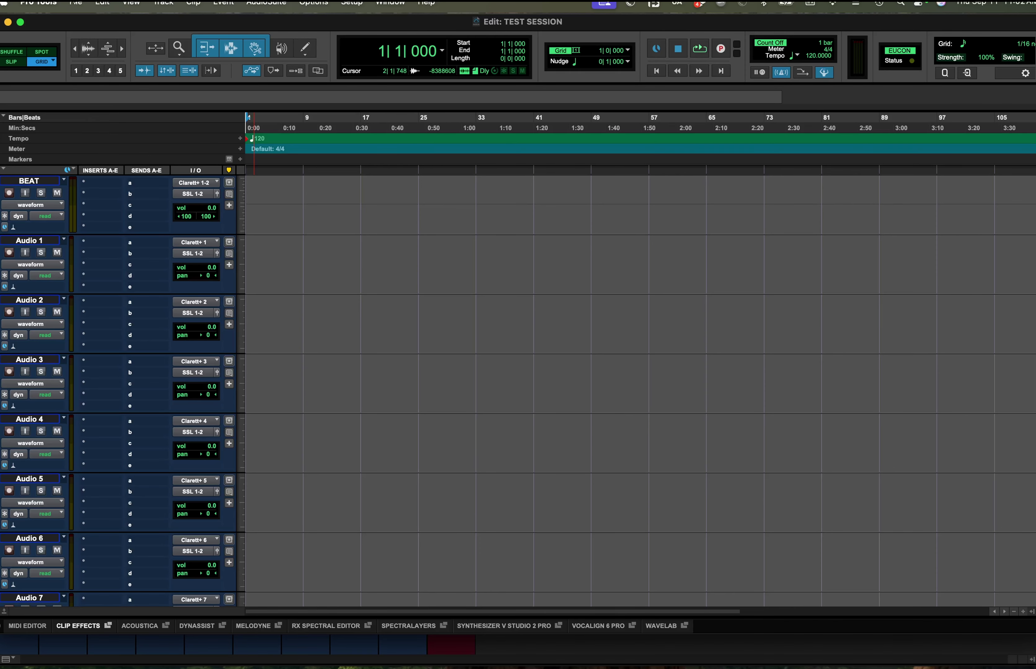
Import THE BUTCHER YT.mp3 from Bounced Files, converting it into the session's Audio Files folder with the Clip List as destination.
left_click(77, 5)
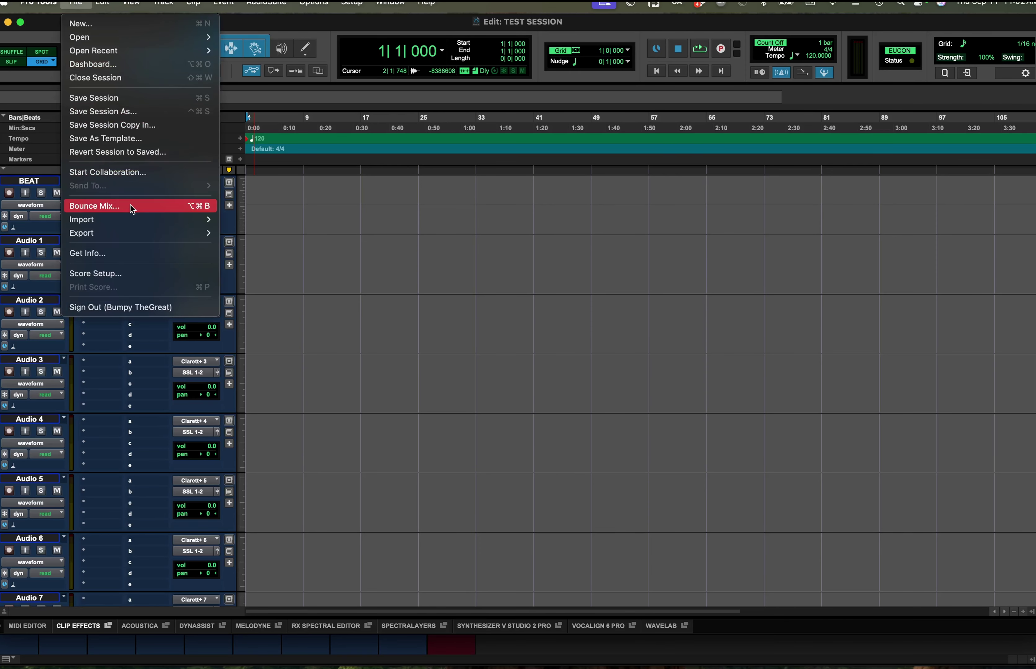
mouse_move(145, 222)
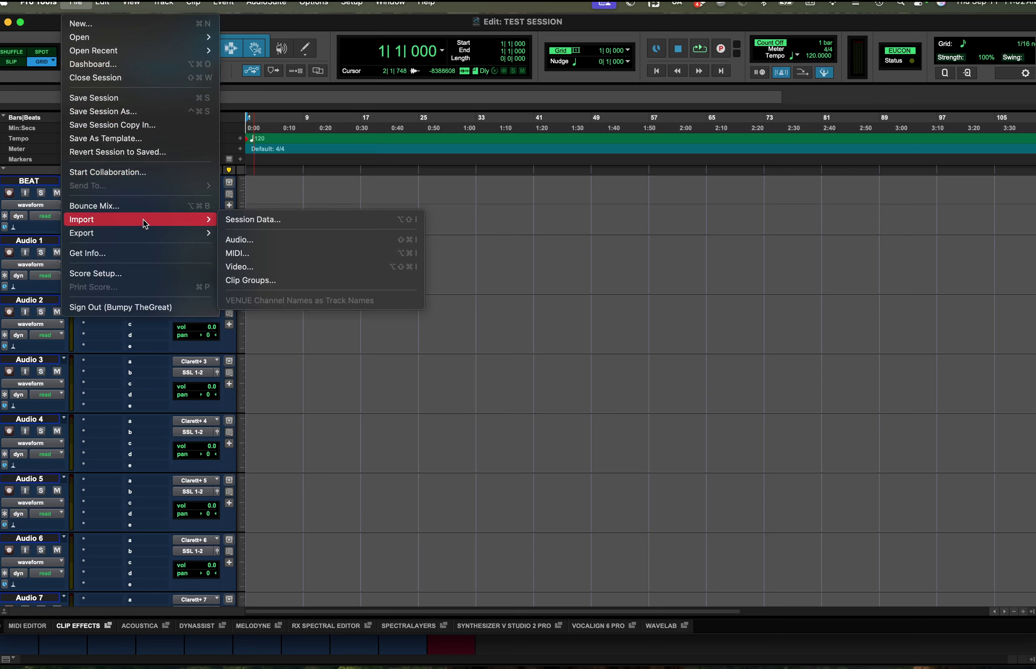
left_click(288, 243)
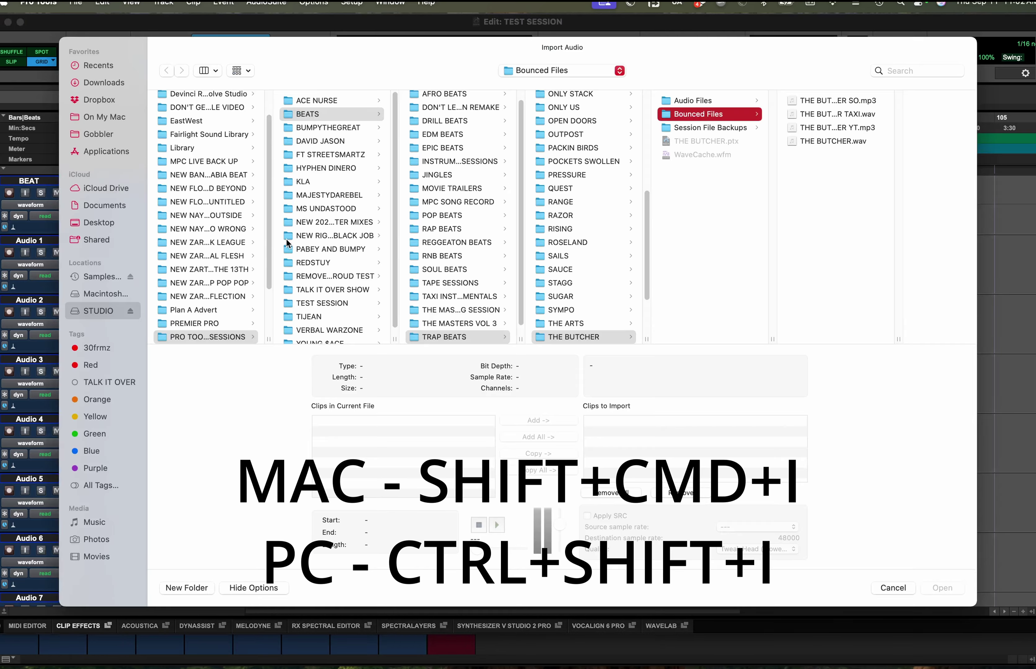
left_click(841, 130)
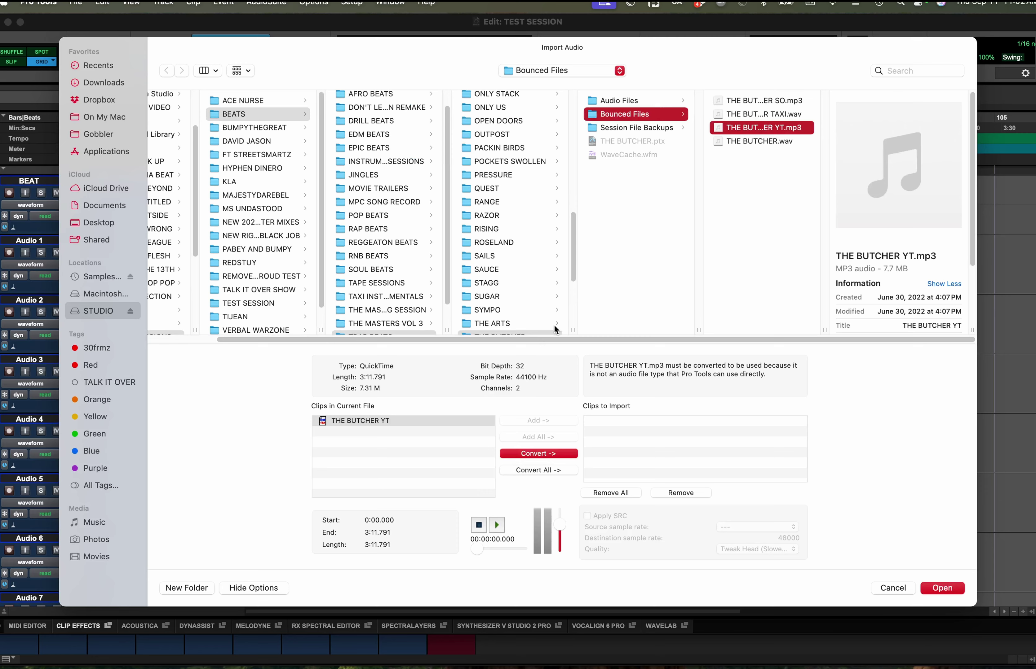
left_click(530, 453)
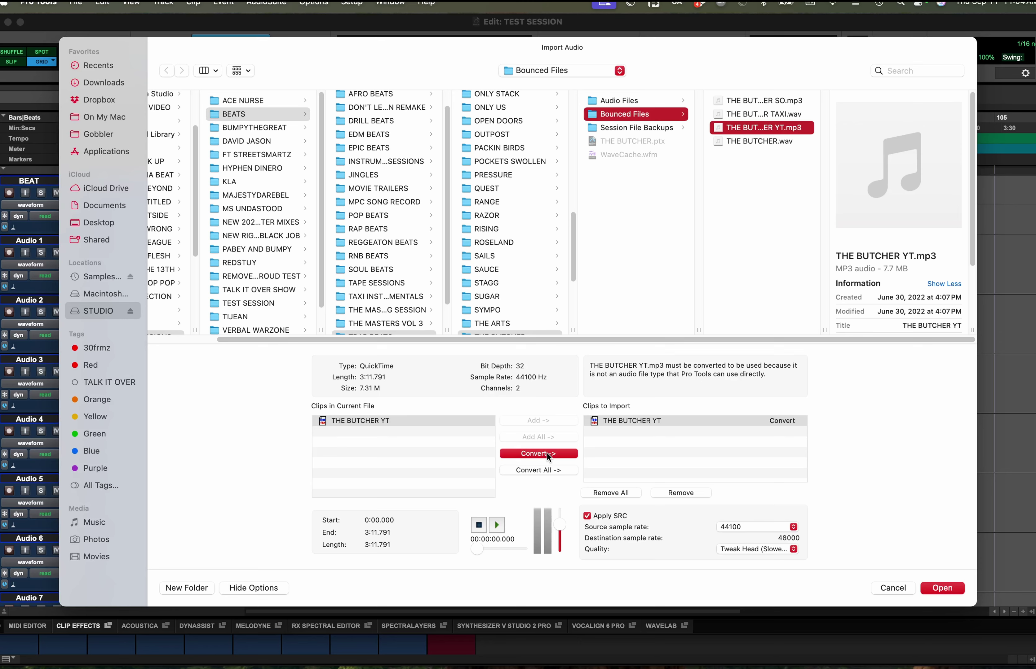
left_click(939, 590)
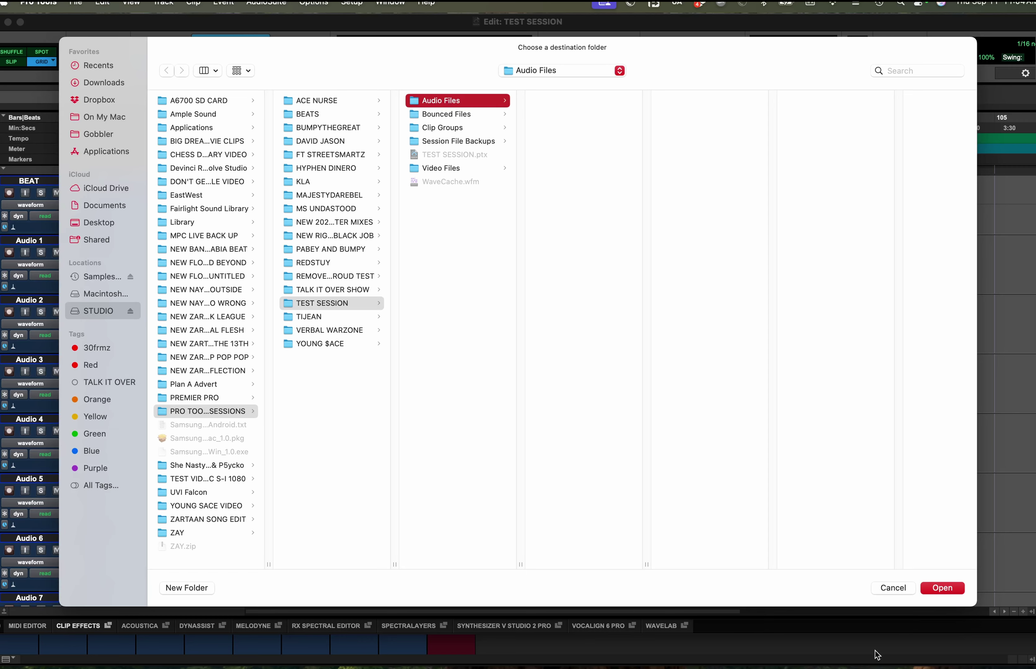
left_click(944, 587)
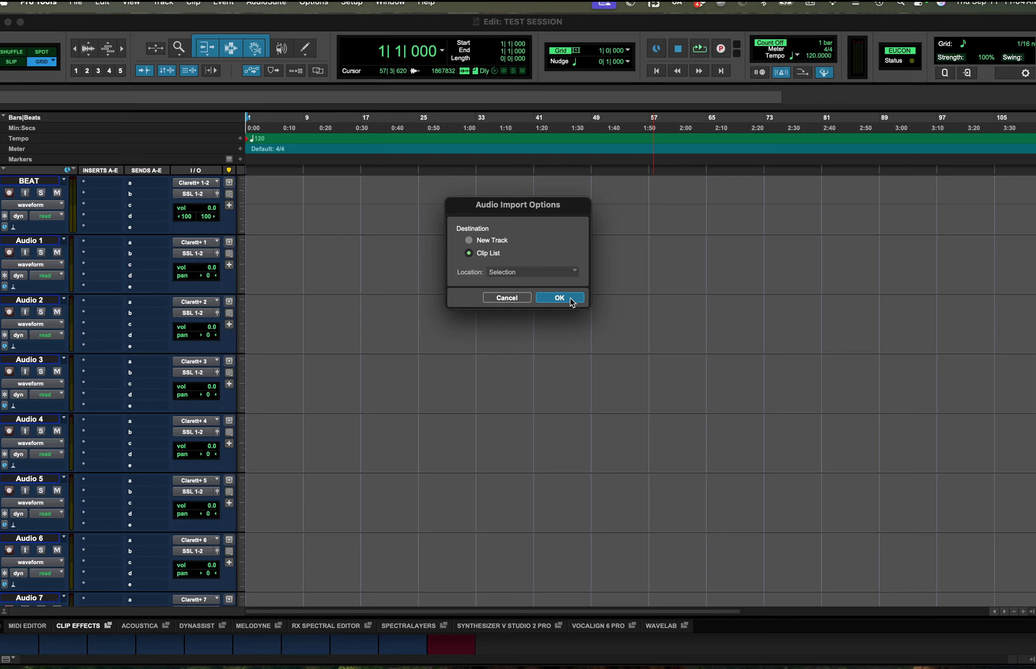
left_click(559, 298)
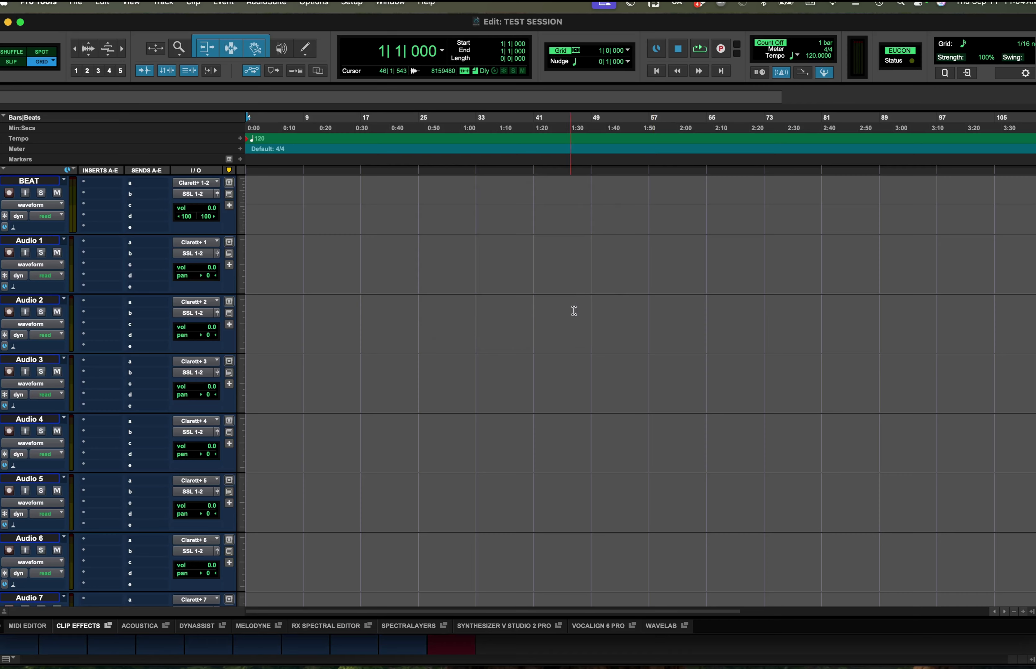
Show the Clips list and place the THE BUTCHER YT stereo clip at the start of the BEAT track.
left_click(1032, 612)
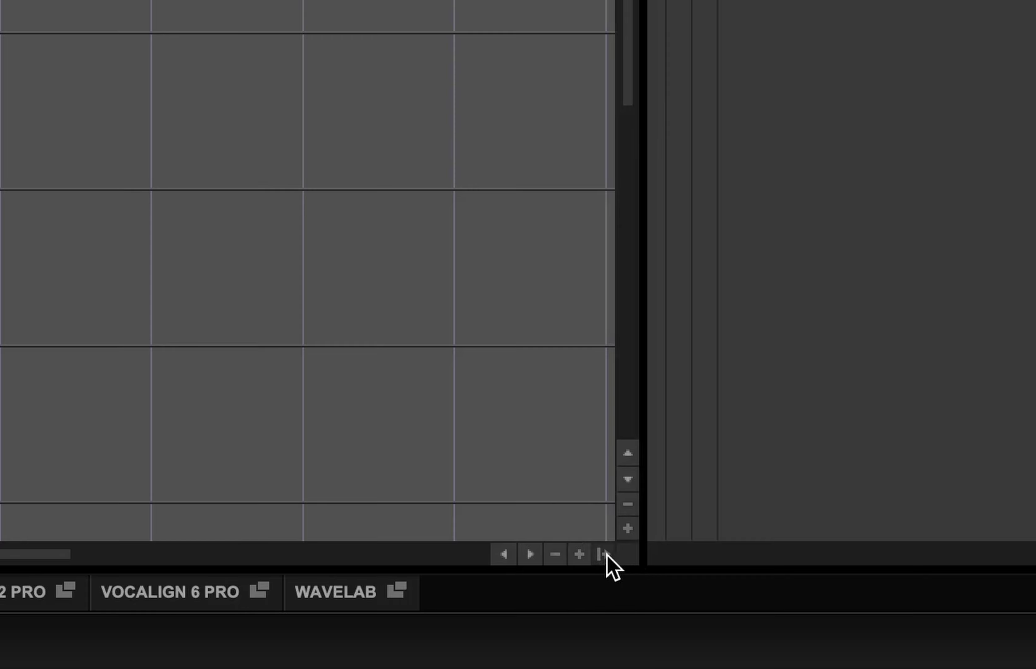
left_click(605, 555)
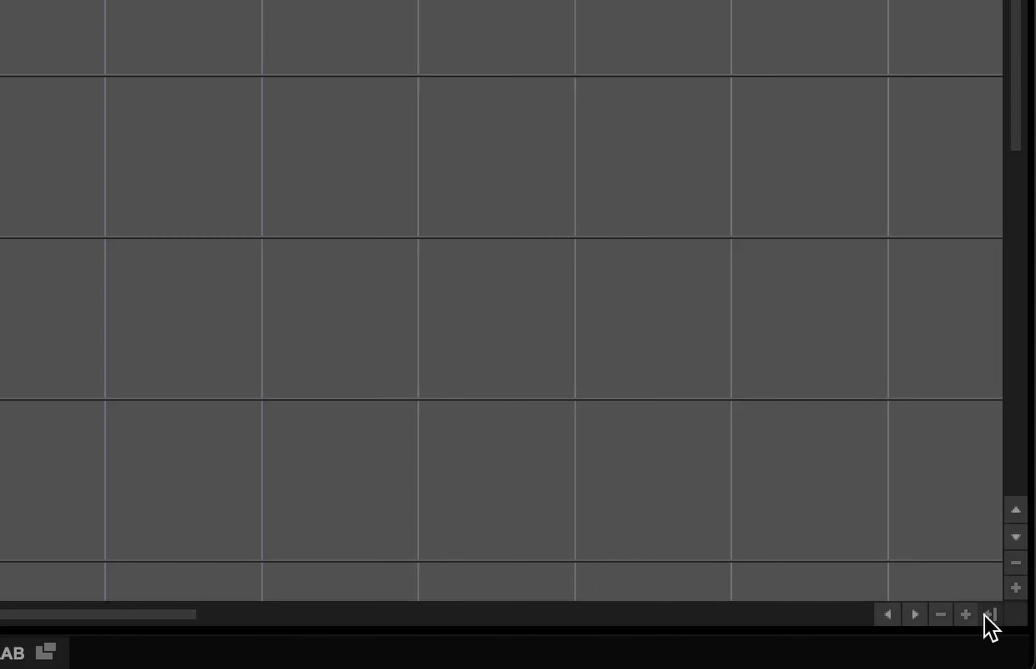
left_click(987, 614)
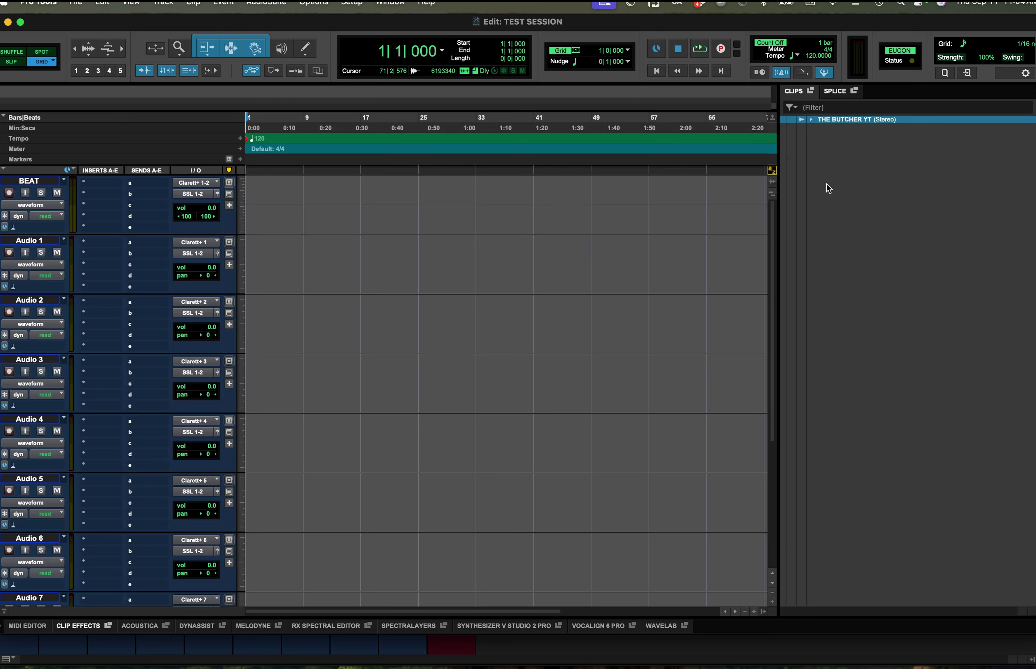
left_click_drag(845, 121, 247, 178)
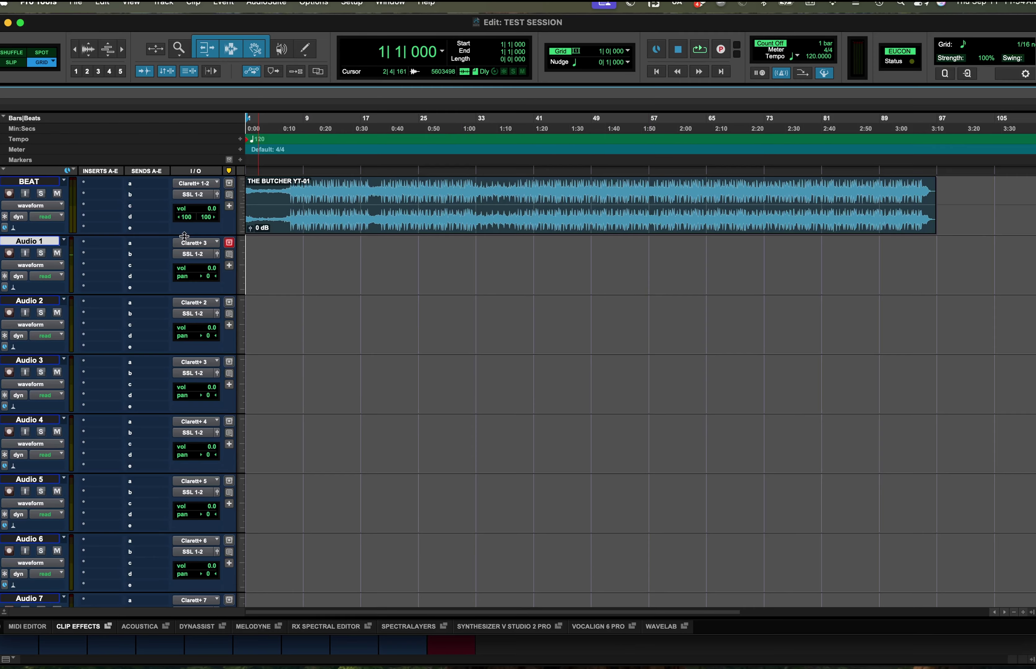
Play back the beat from the start to check its level and lower its clip gain to -12.0 dB.
key("space")
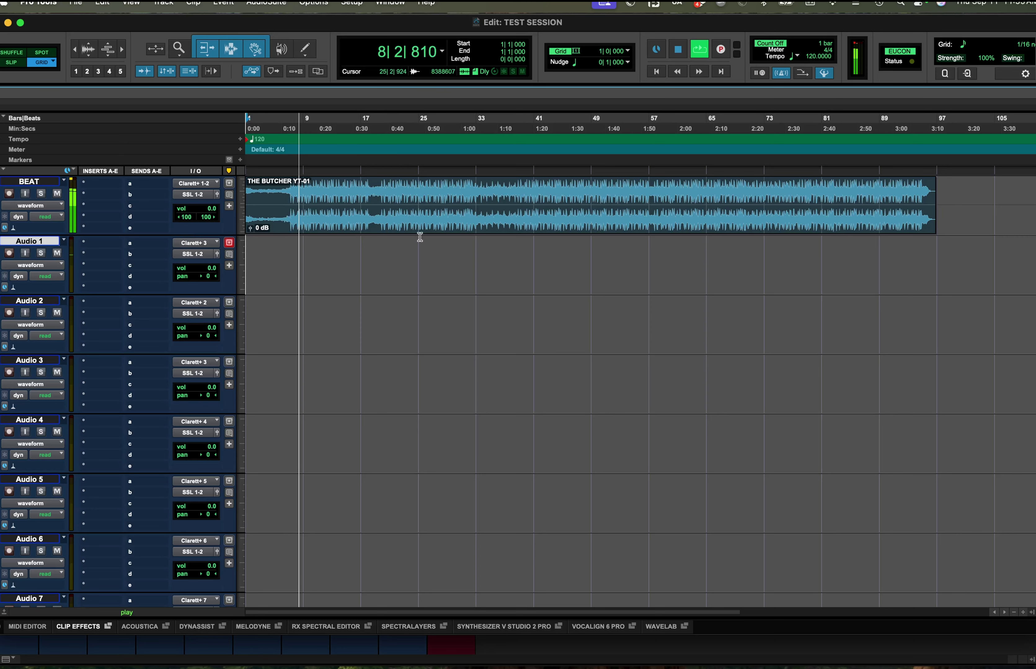
key("space")
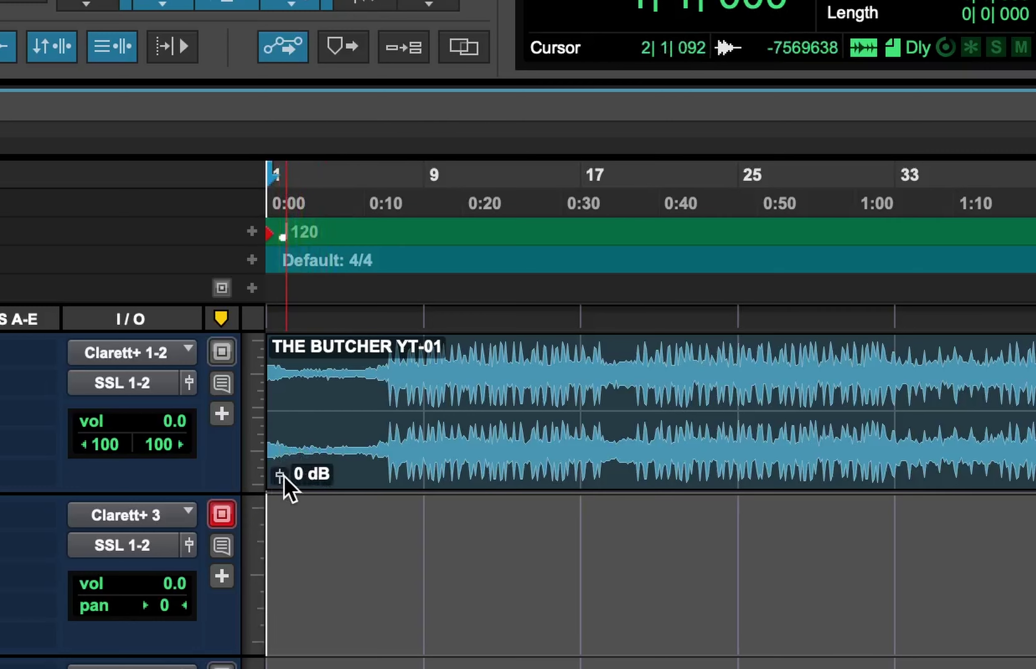
left_click_drag(280, 478, 280, 668)
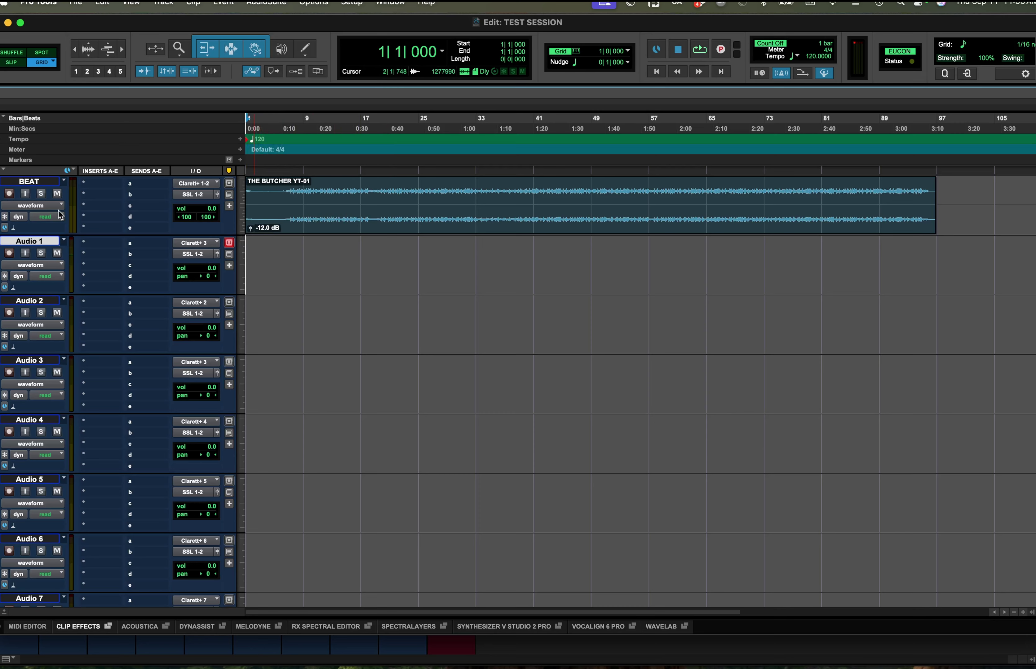
Try turning the beat down with the BEAT track's fader in the Mix window and return to the Edit window.
key("super+equal")
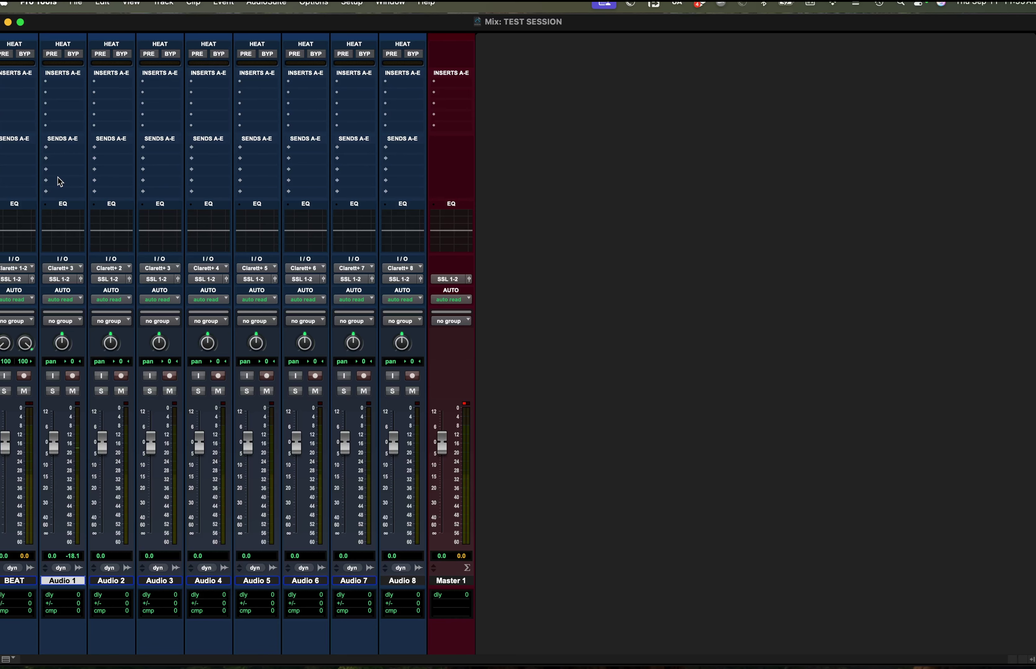
left_click_drag(6, 440, 8, 457)
key("super+equal")
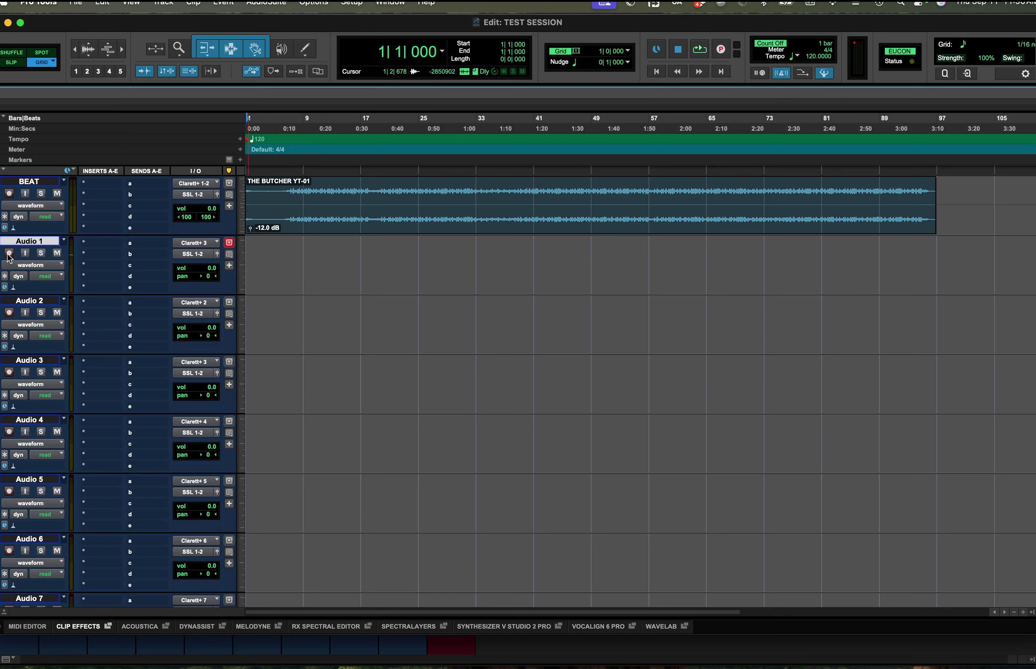
Record-enable the Audio 1 track and start recording on it from the beginning of the session.
left_click(9, 253)
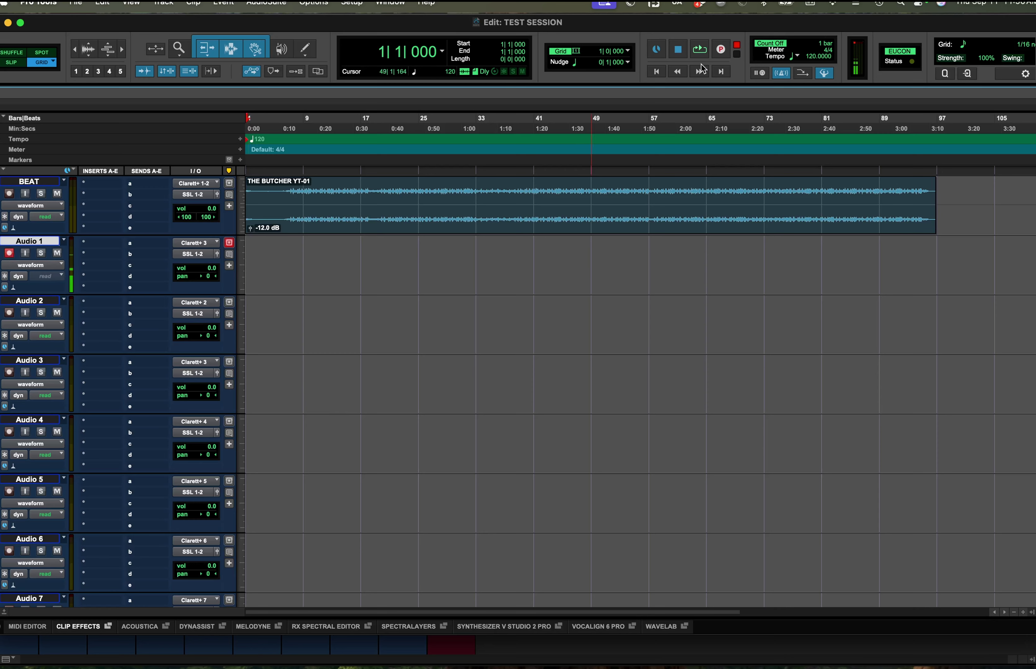
left_click(720, 51)
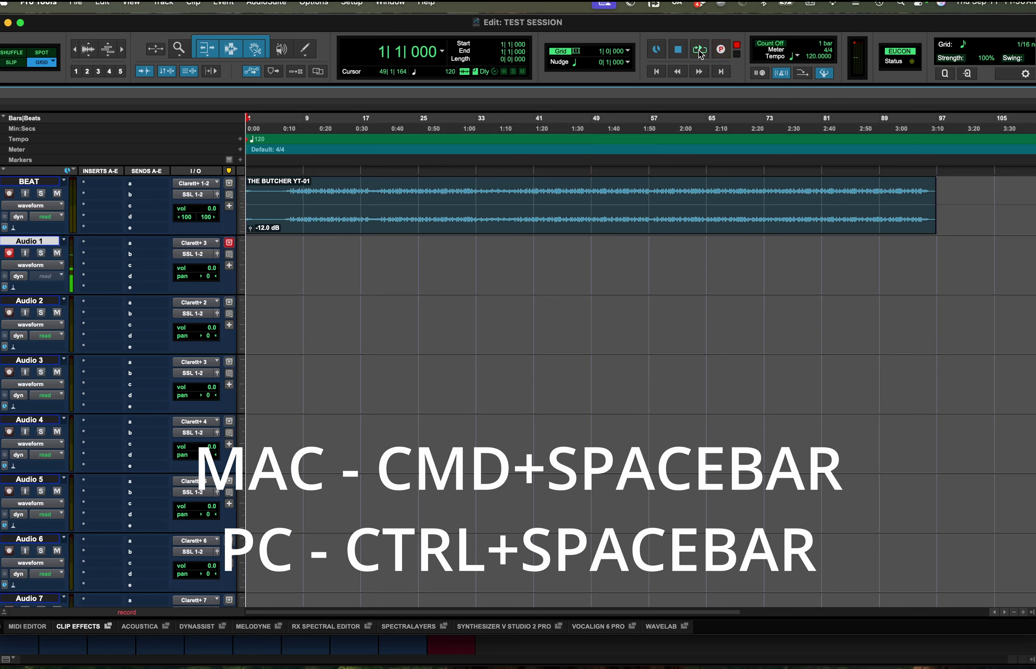
left_click(699, 51)
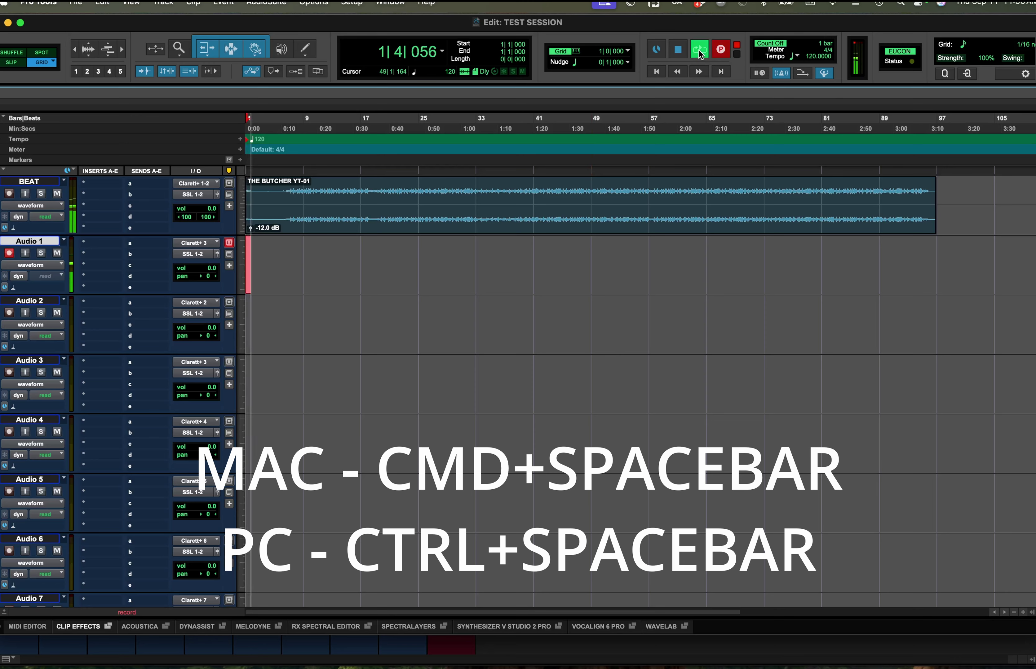
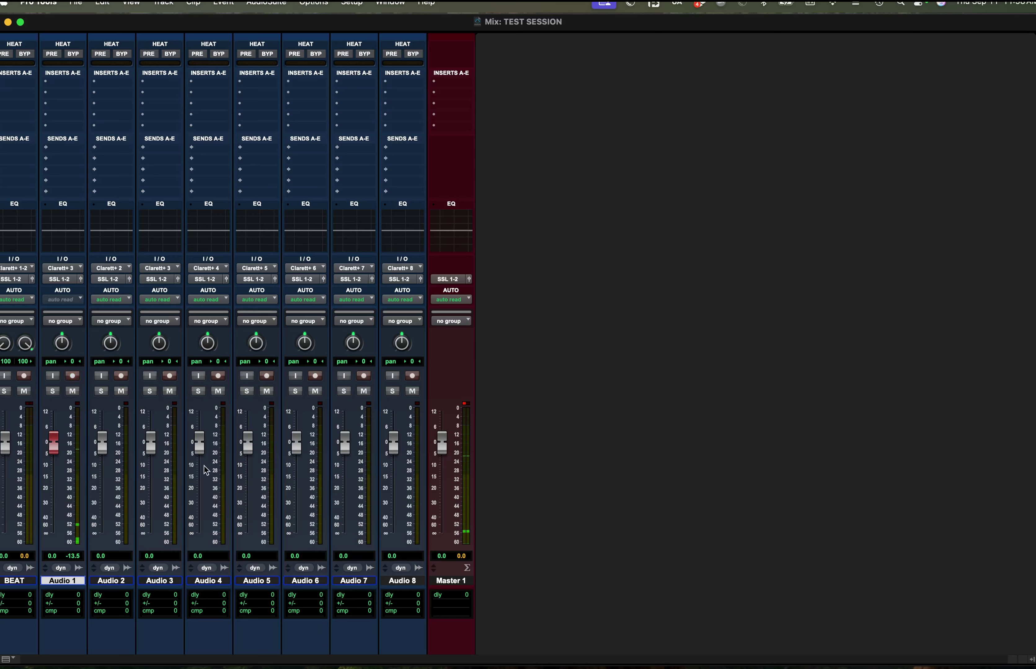
Switch to the Edit window, undo the Audio 1 recording and redo it.
key("super+equal")
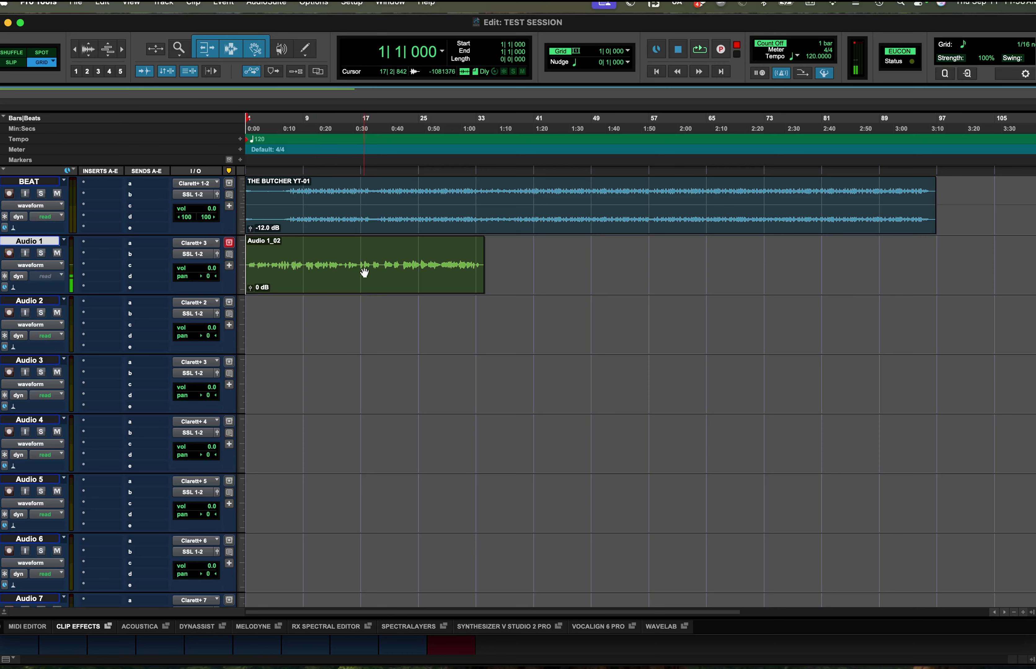
key("super+z")
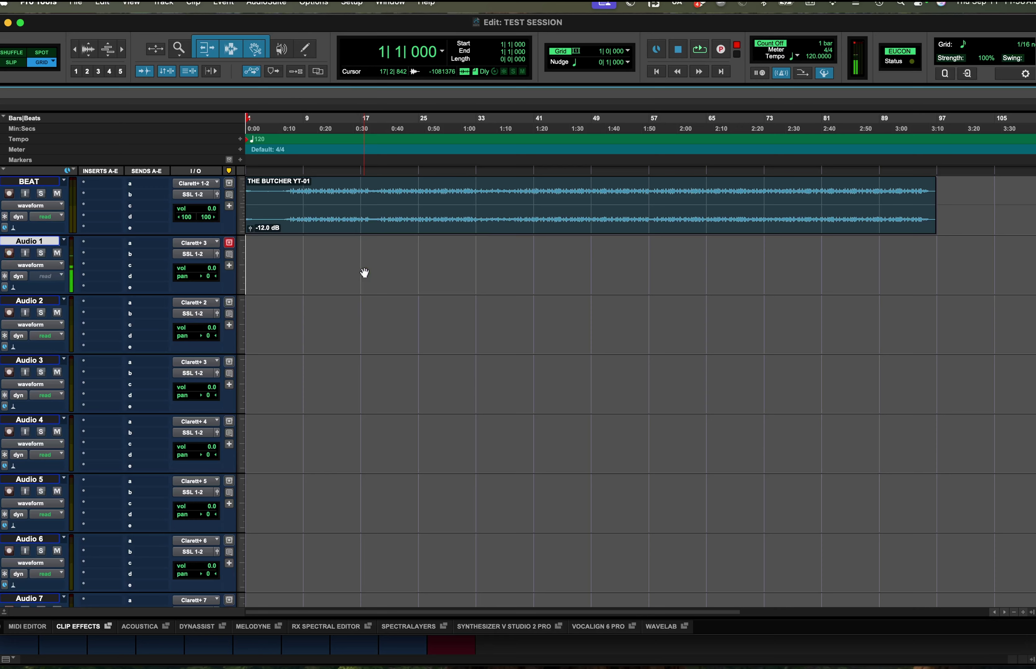
key("super+shift+z")
Play back the session from bar 7 to hear the Audio 1 recording together with the beat, and stop playback.
left_click(307, 245)
left_click(288, 243)
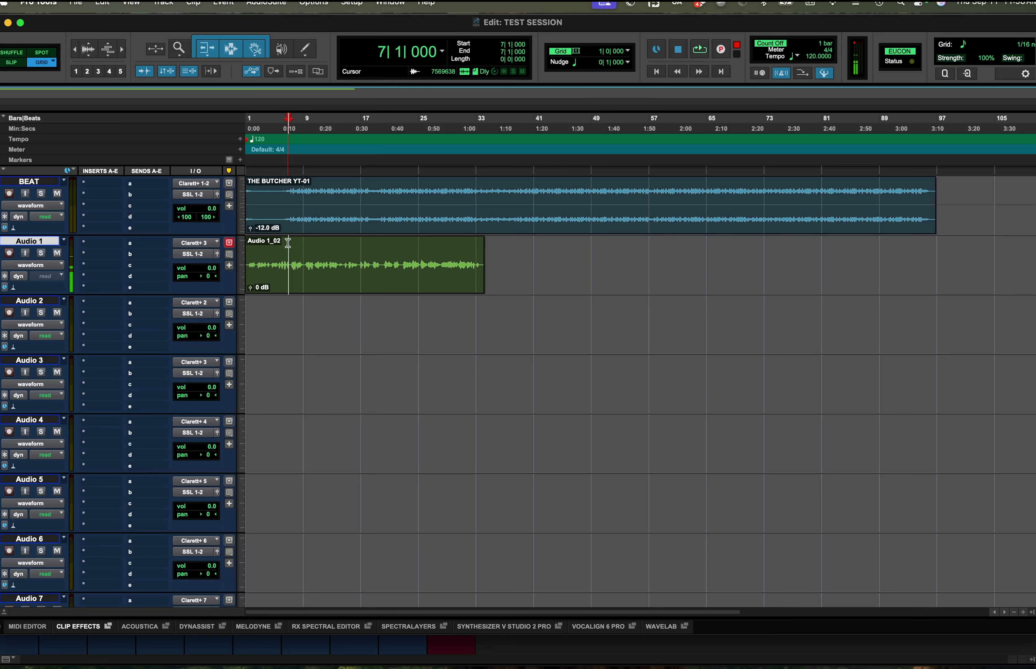
key("space")
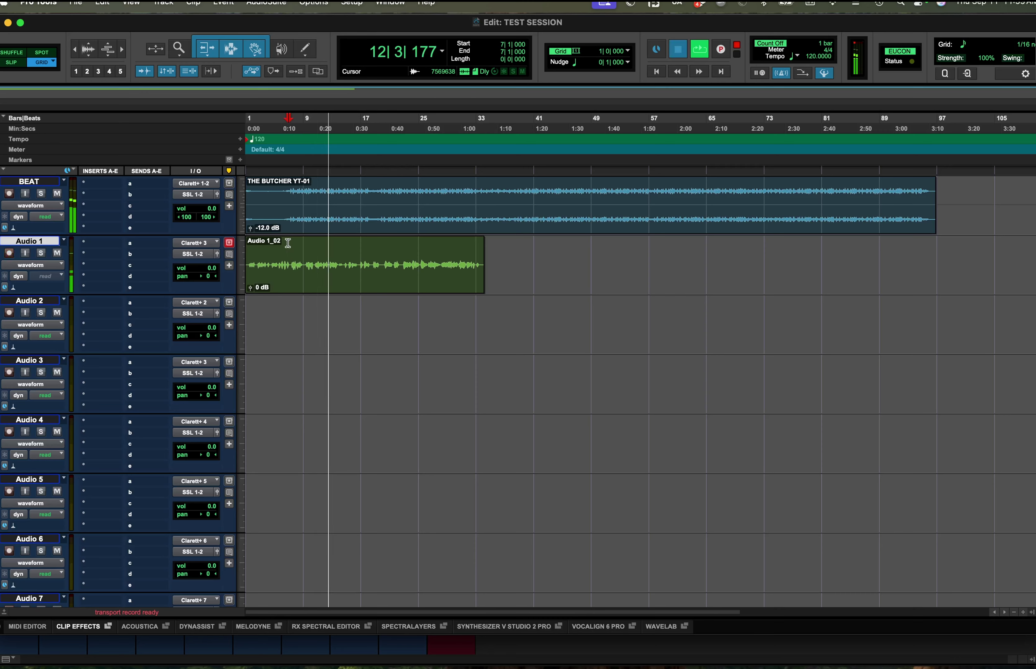
key("space")
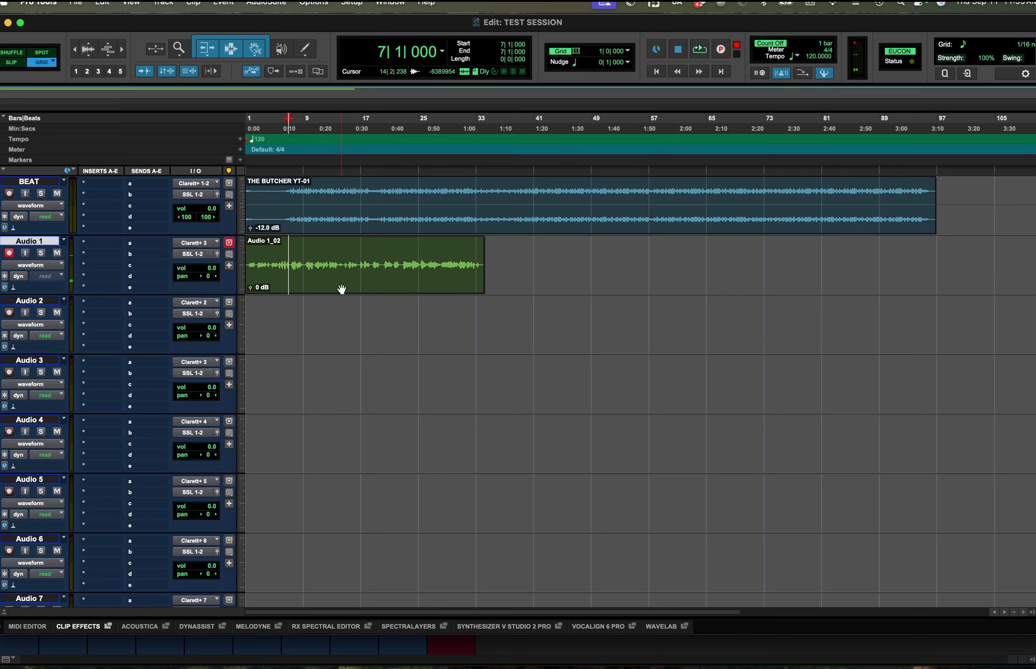
Undo the recording on the Audio 1 track.
key("super+z")
scroll(126, 322, "down", 10)
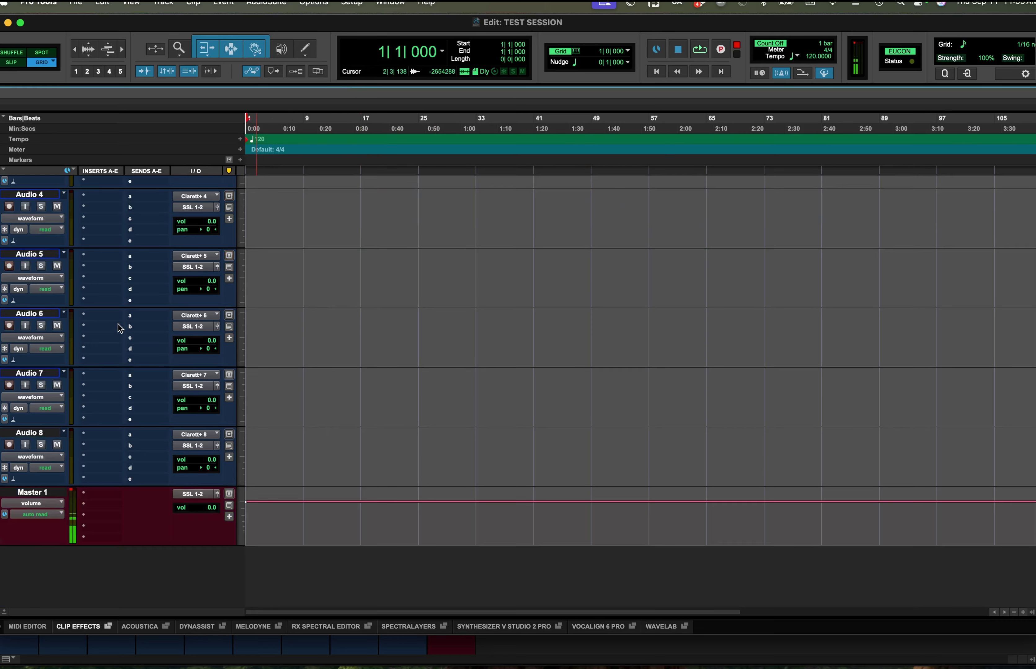
scroll(102, 191, "up", 10)
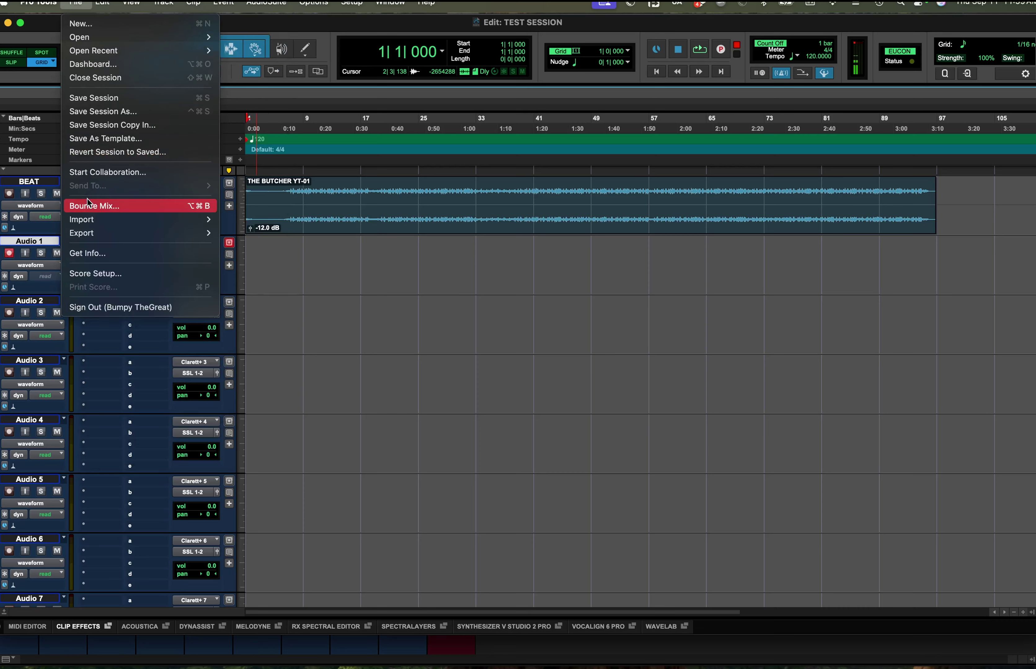
Open the Bounce Mix settings for TEST SESSION, go through the file types and keep MP3.
key("Escape")
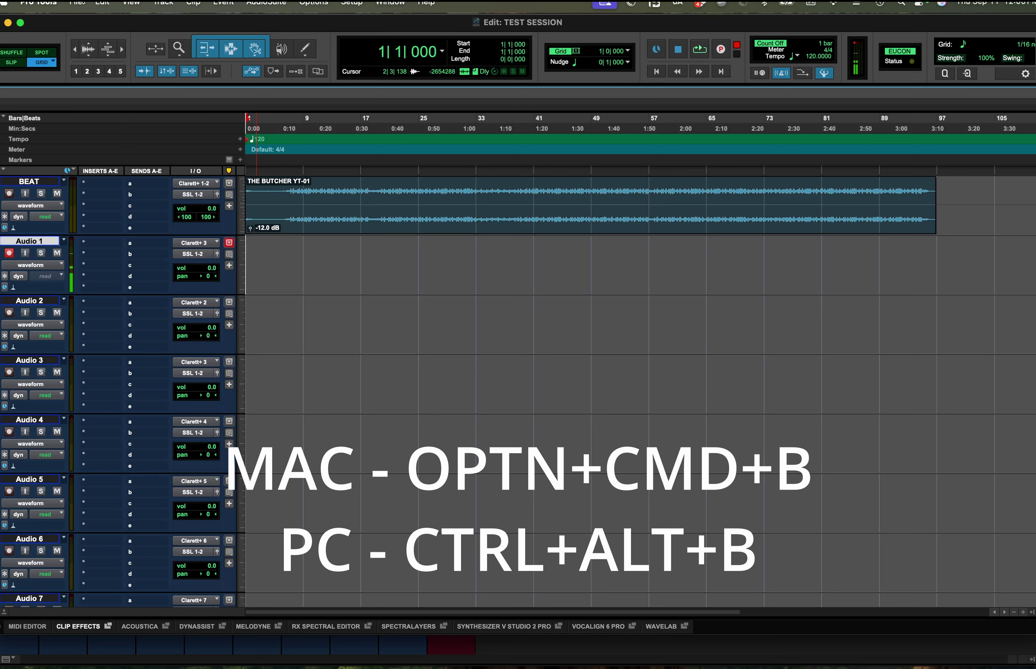
key("alt+super+b")
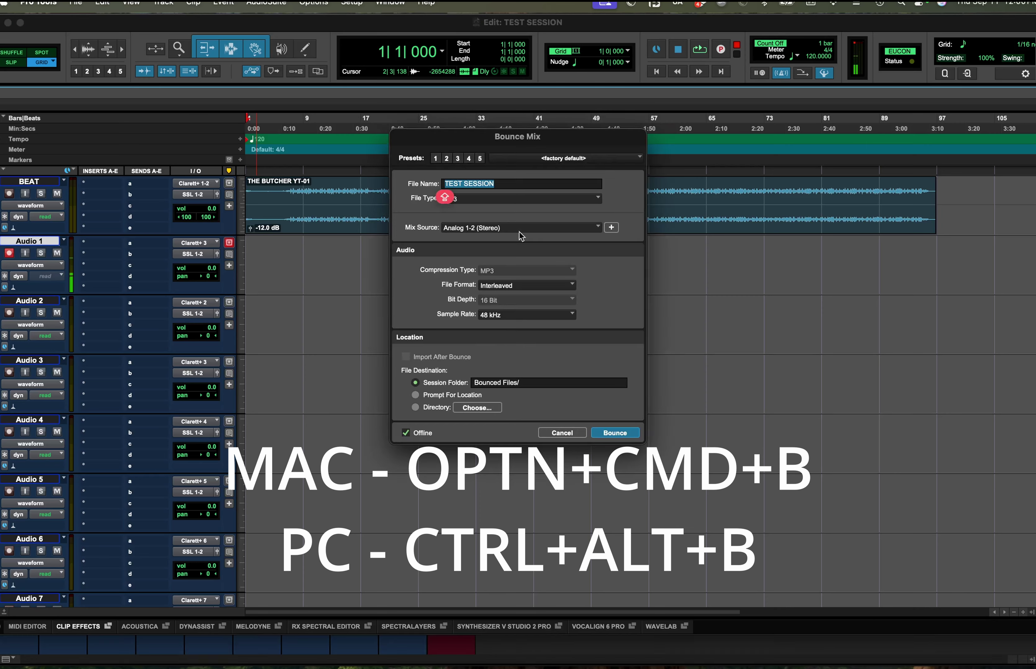
left_click(469, 211)
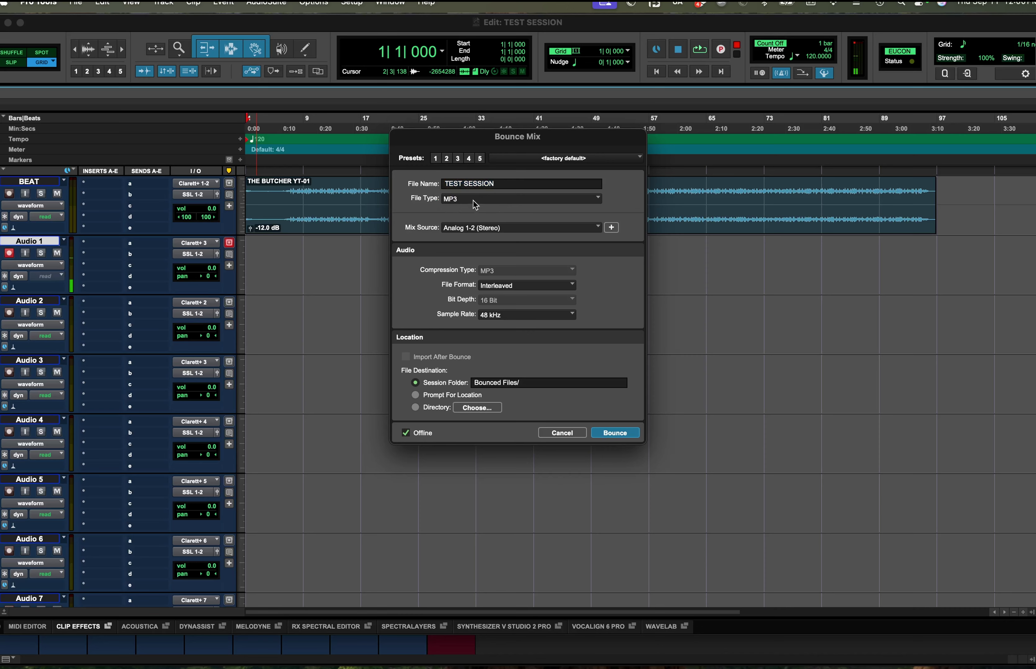
left_click(475, 202)
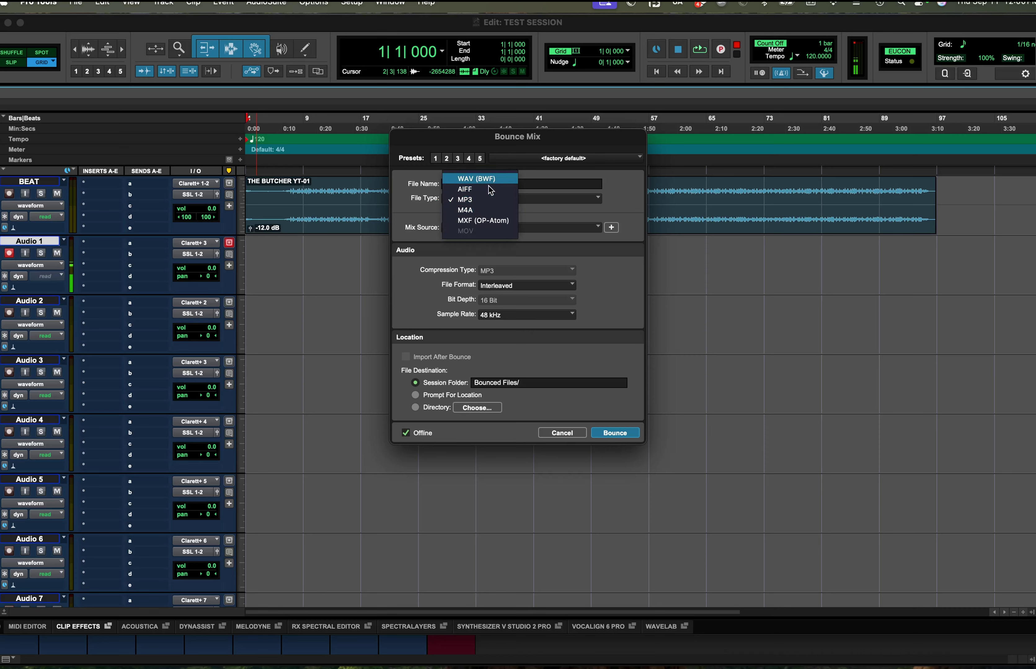
left_click(485, 170)
left_click(474, 199)
left_click(469, 183)
left_click(473, 199)
left_click(473, 225)
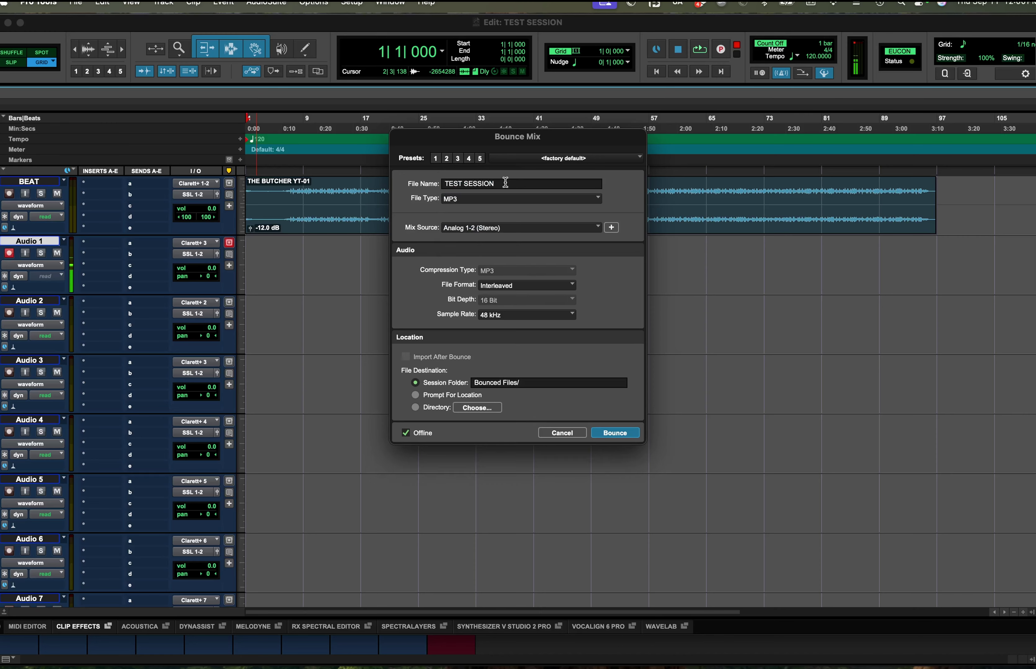
Proceed with the bounce to its MP3 options, set the constant bit rate to 320kbit/s and try out the encoding qualities.
left_click(608, 433)
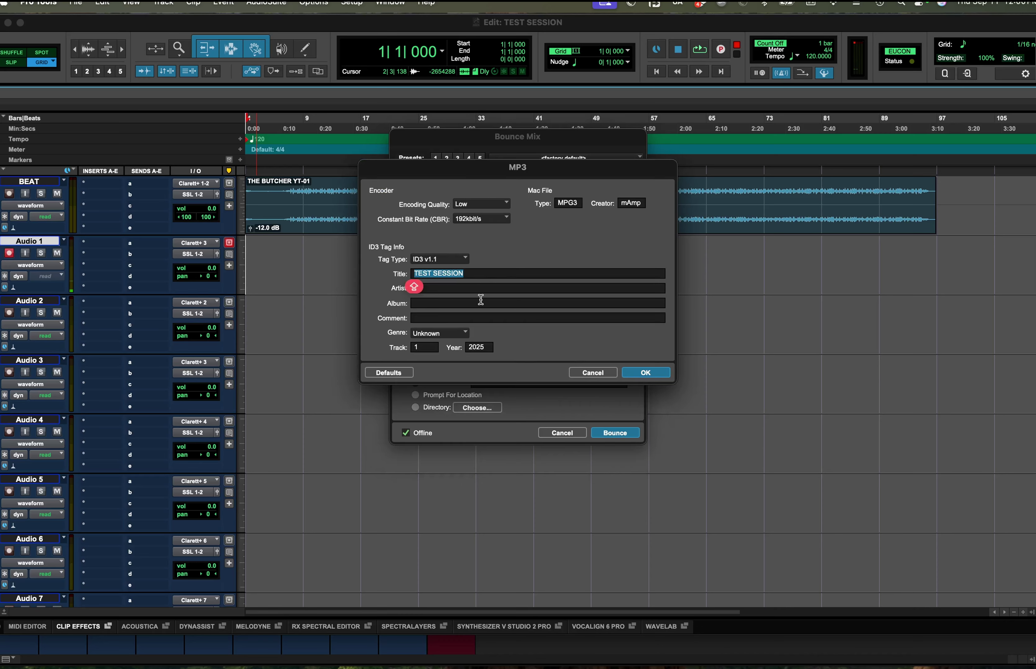
left_click(480, 205)
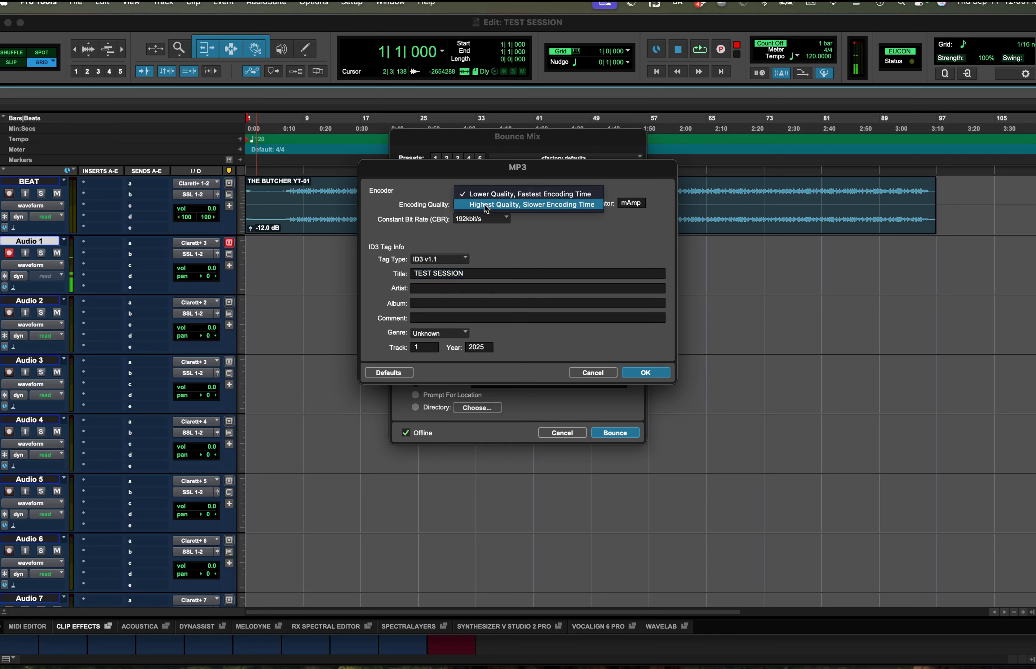
left_click(486, 209)
left_click(483, 218)
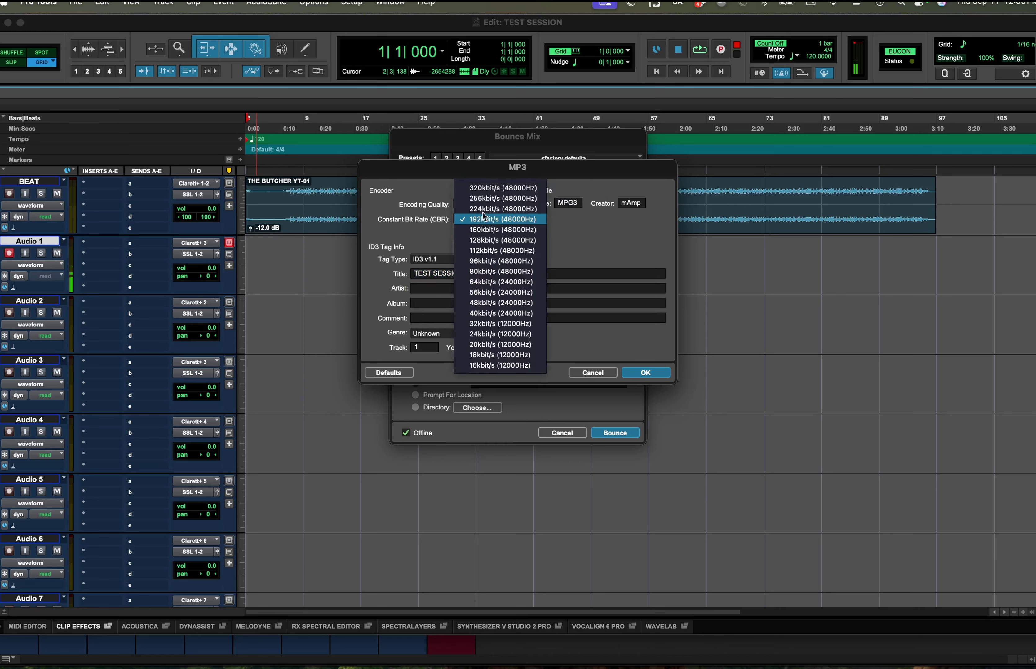
left_click(480, 191)
left_click(478, 204)
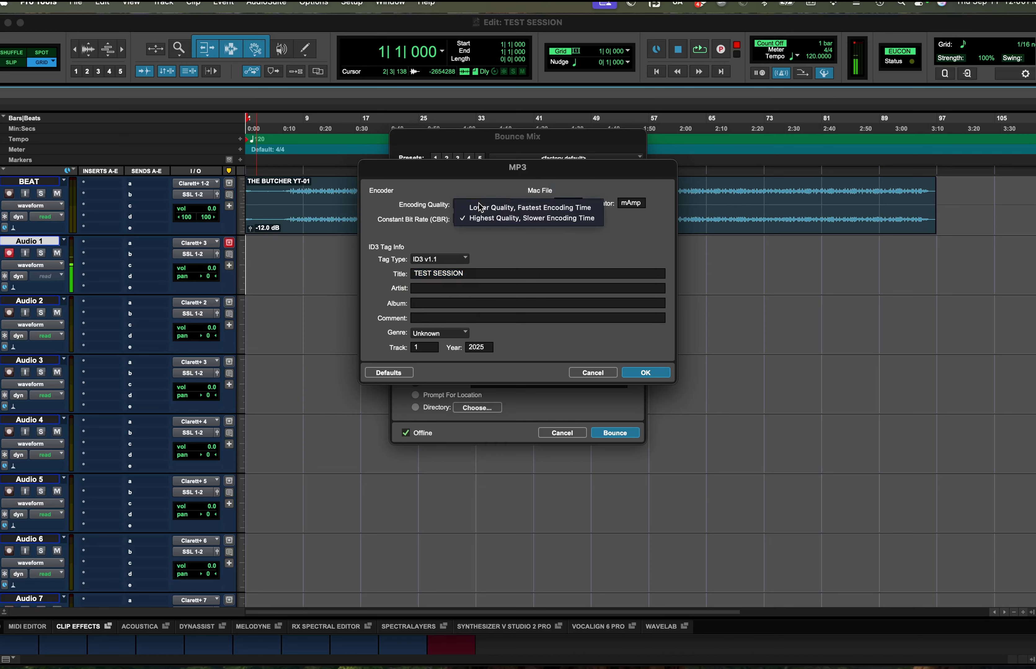
left_click(482, 207)
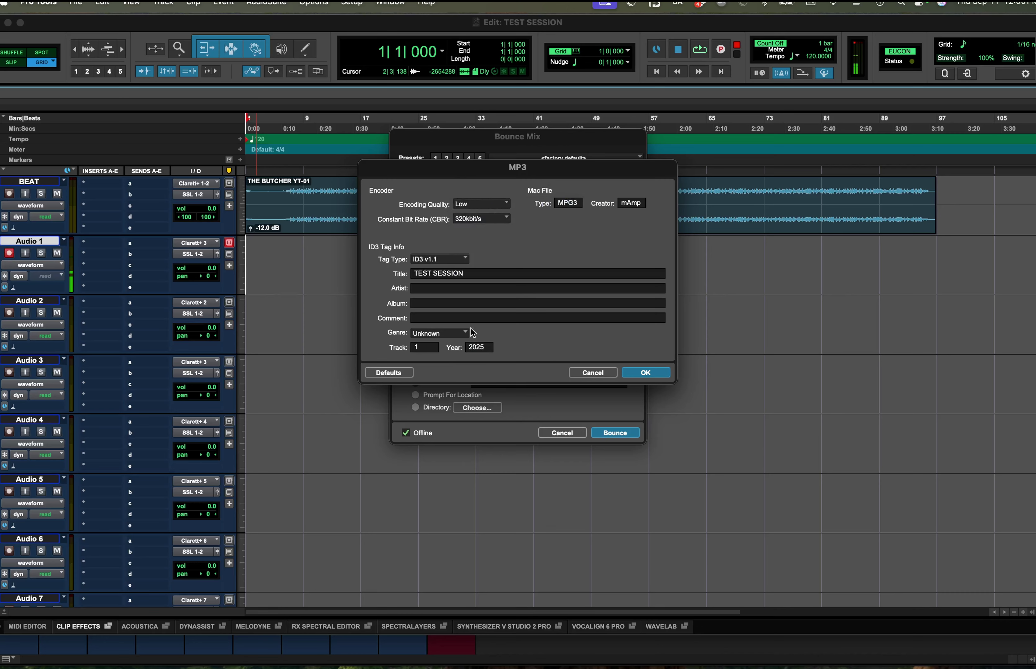
Set the MP3 encoding quality to Highest and the ID3 tag type to ID3 v2.3.
left_click(501, 207)
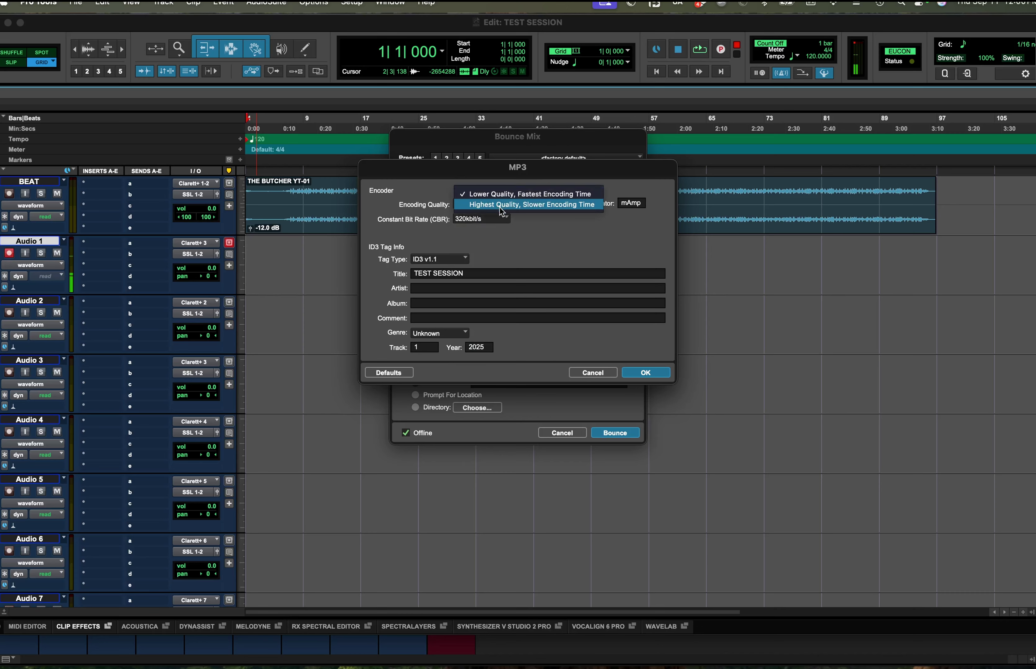
left_click(501, 206)
left_click(487, 219)
left_click(512, 227)
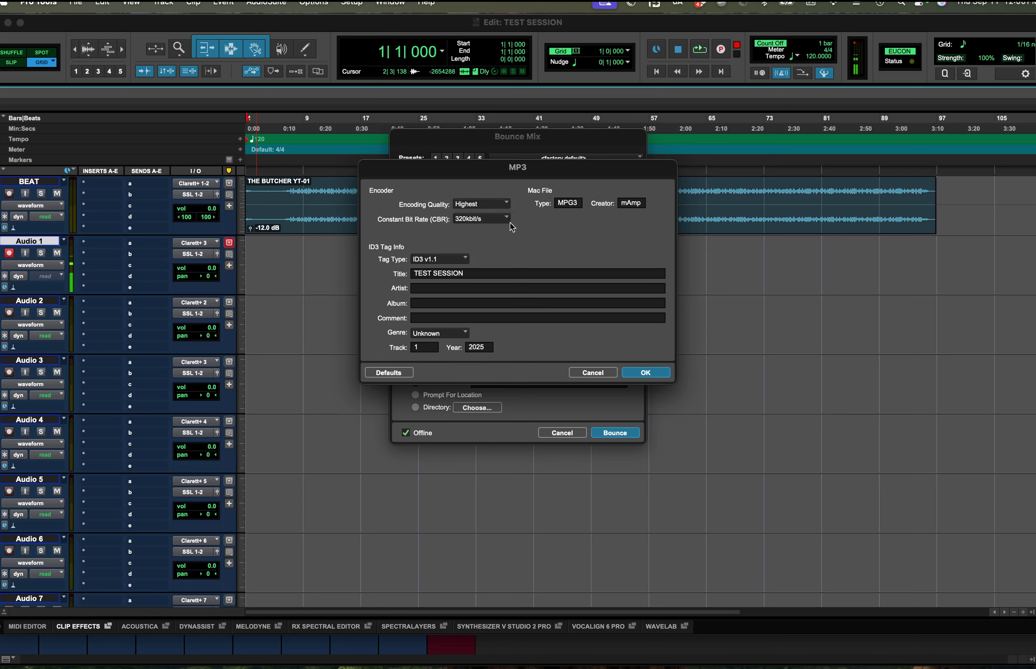
left_click(453, 259)
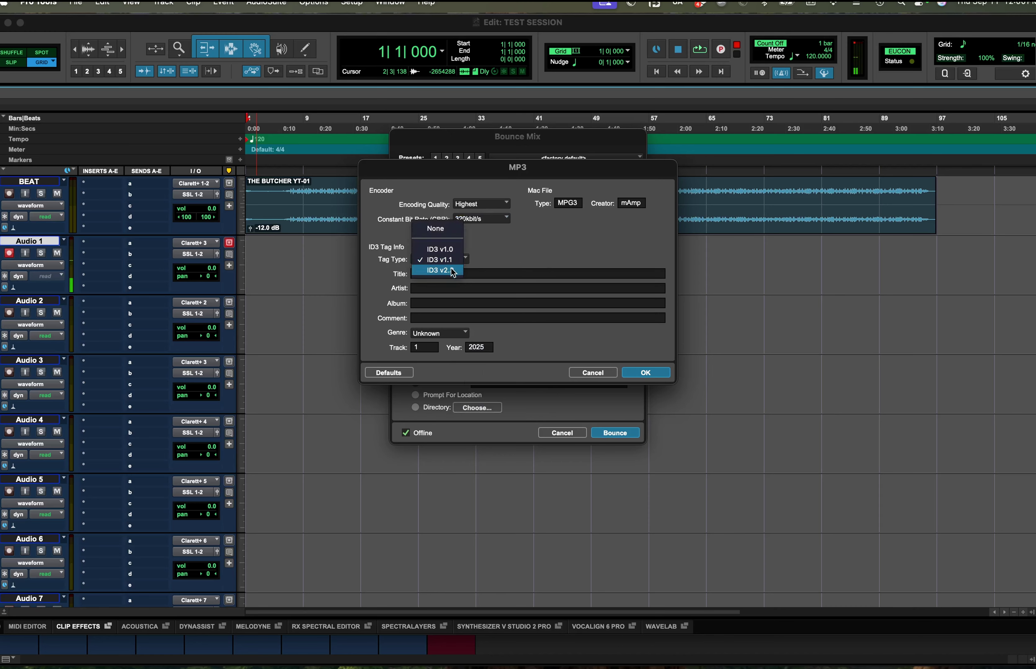
left_click(455, 269)
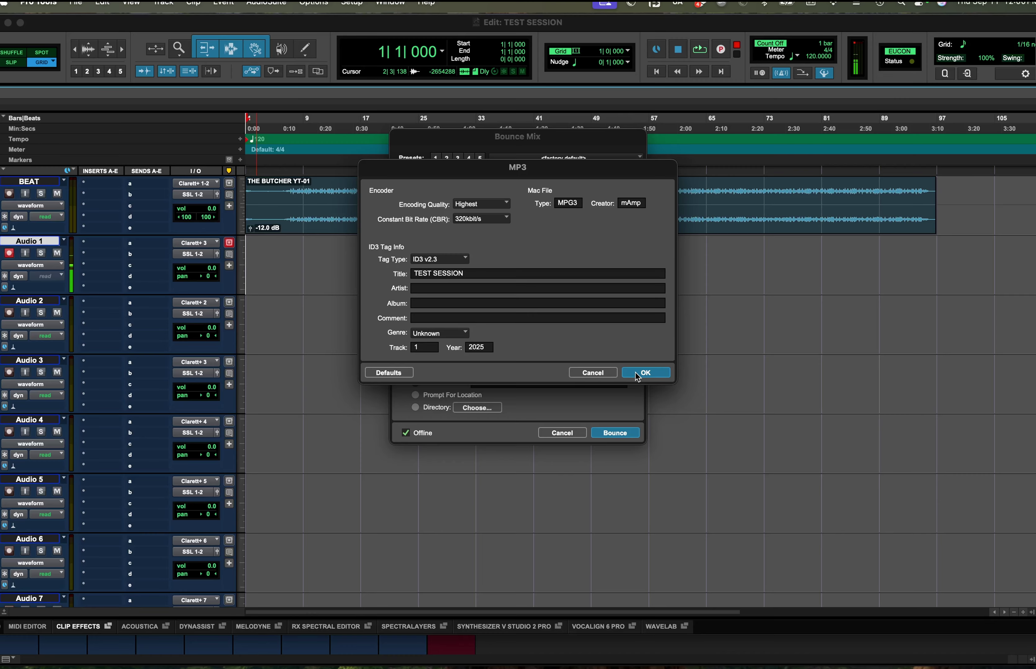
Cancel the MP3 options and the Bounce Mix dialog, returning to the Edit window.
key("ctrl+Up")
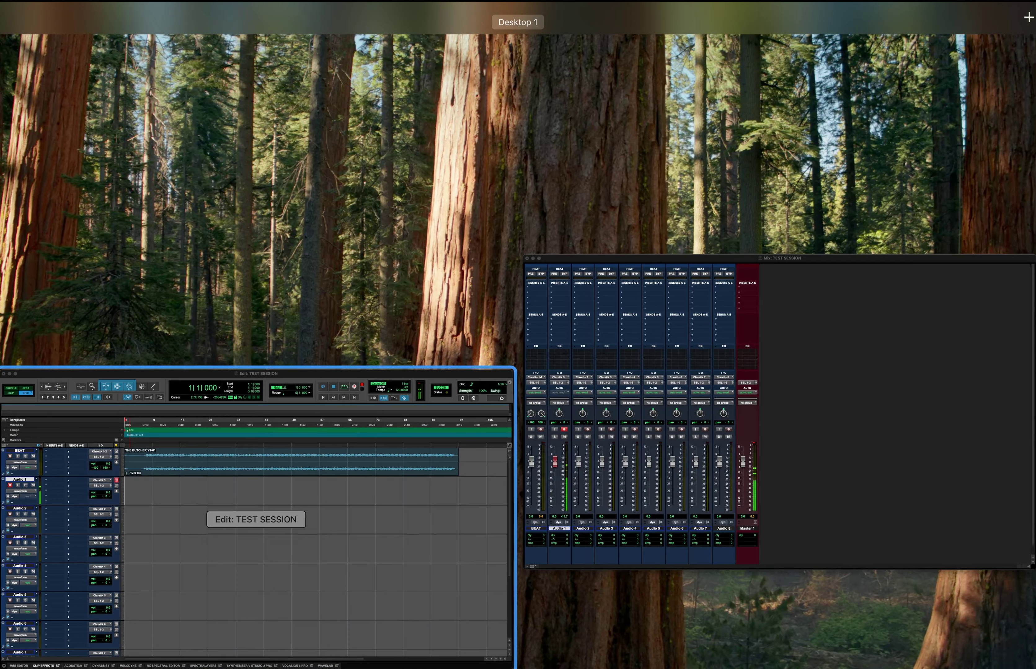
key("Escape")
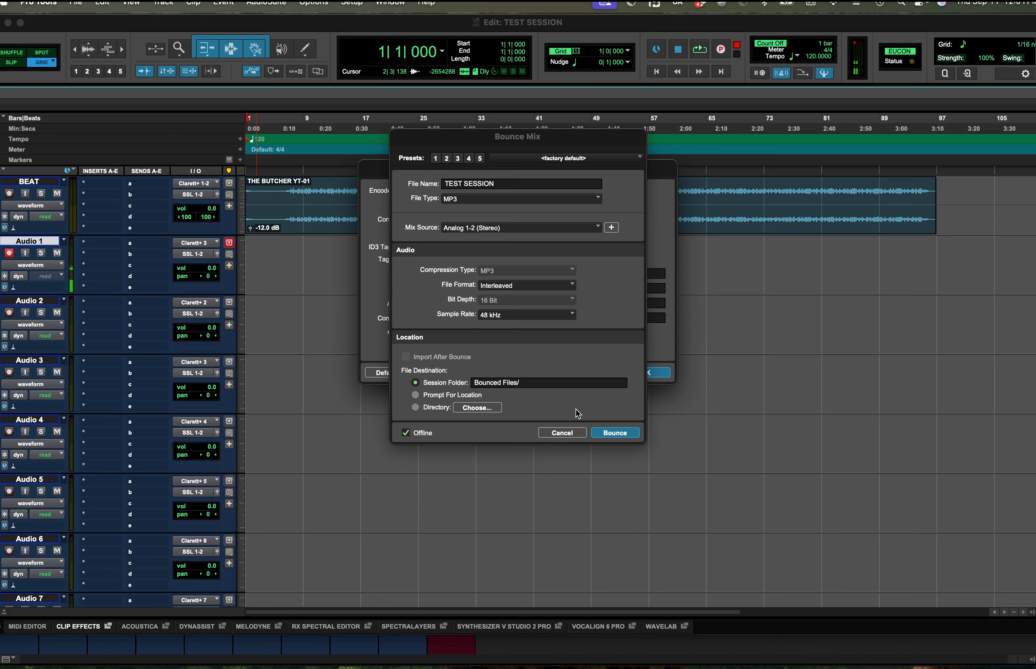
left_click(571, 433)
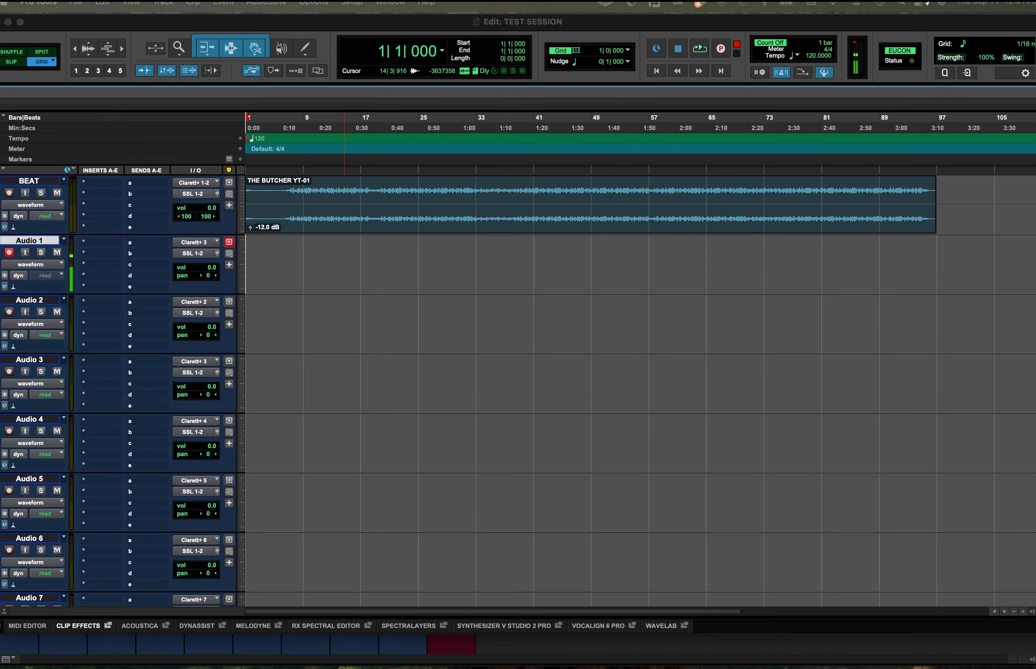